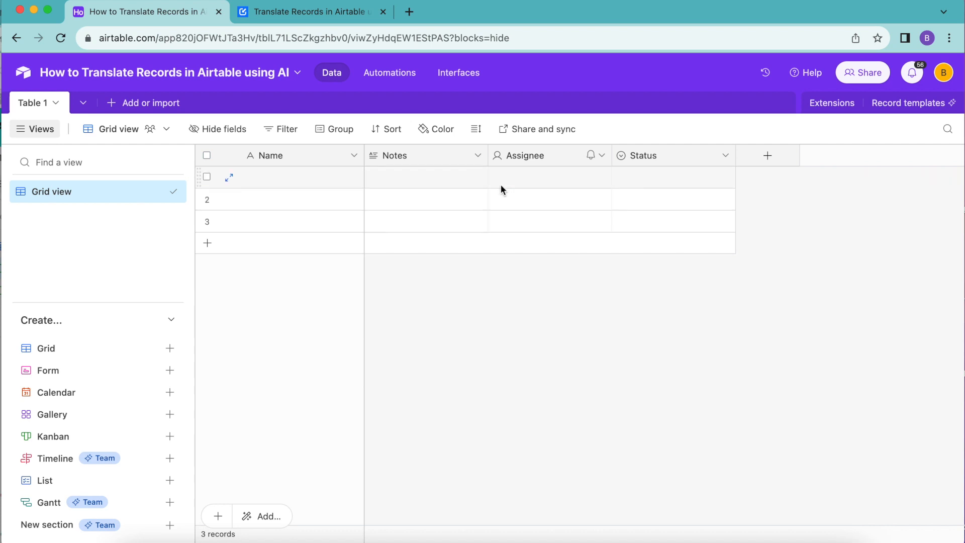
- Rename Table 1 as Books
{"action": "double_click", "coordinate": [32, 103]}
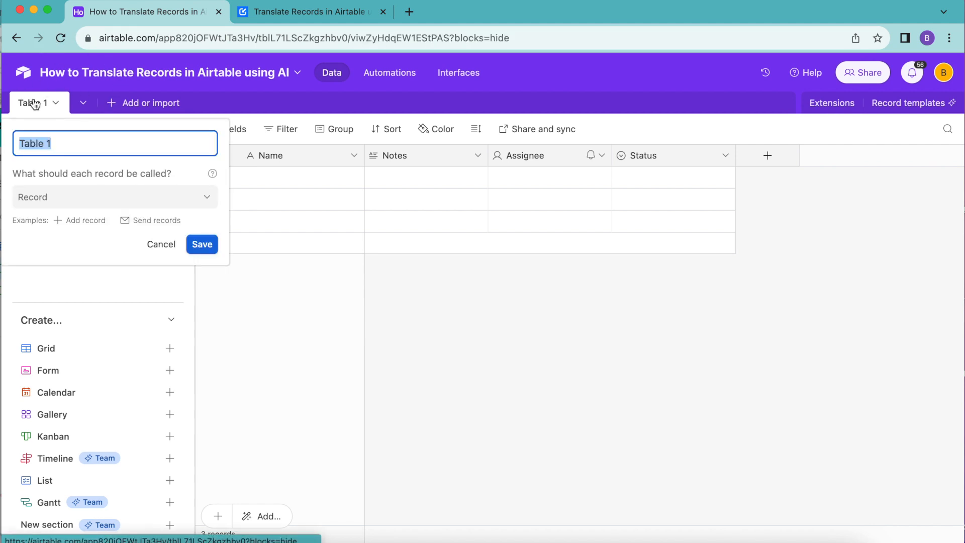
{"action": "type", "text": "Books"}
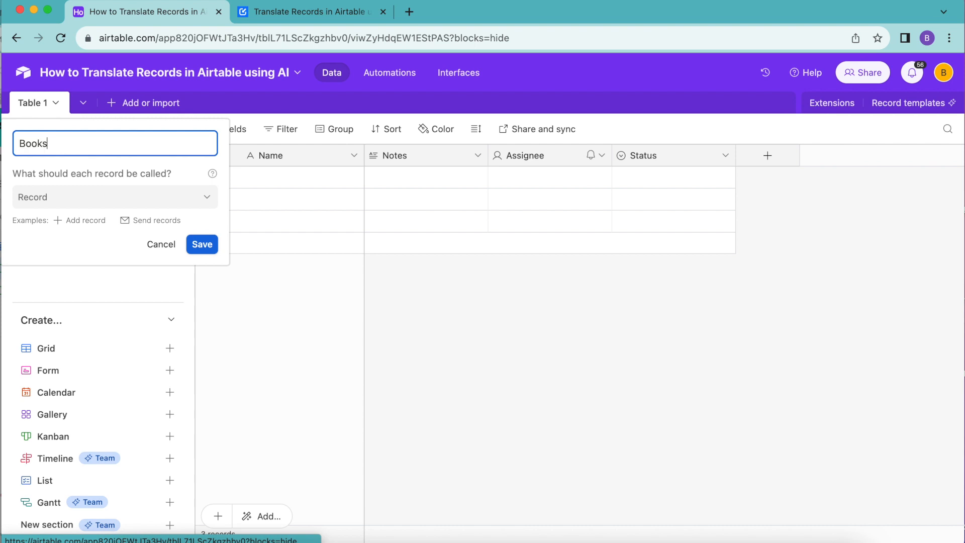
{"action": "left_click", "coordinate": [202, 244]}
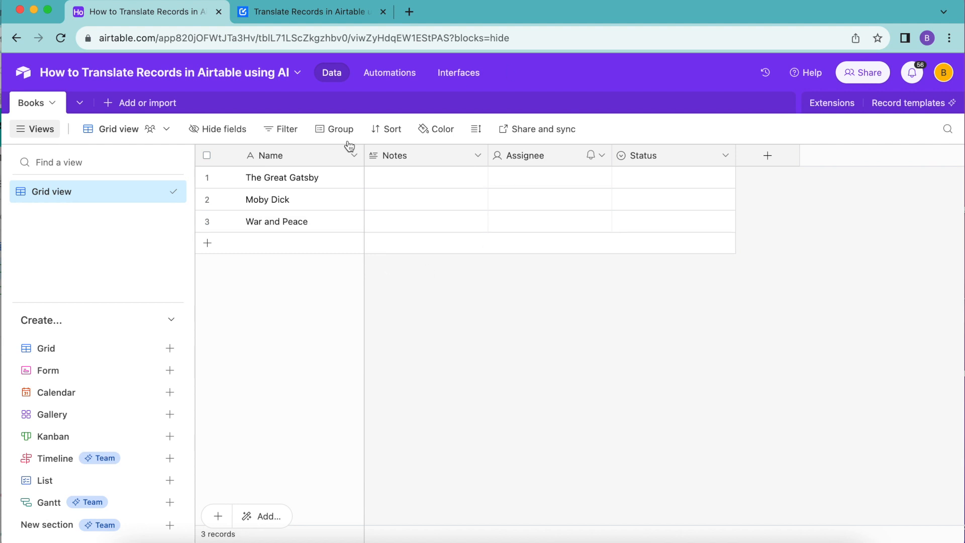
- Rename the Notes field as Description, keeping the long text type, and widen its column
{"action": "double_click", "coordinate": [390, 158]}
{"action": "type", "text": "Description"}
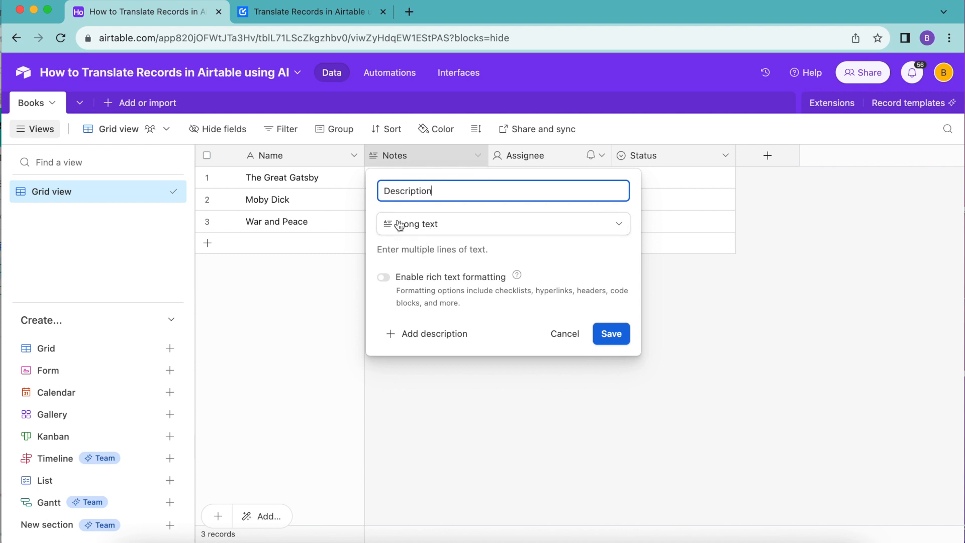
{"action": "left_click", "coordinate": [627, 340]}
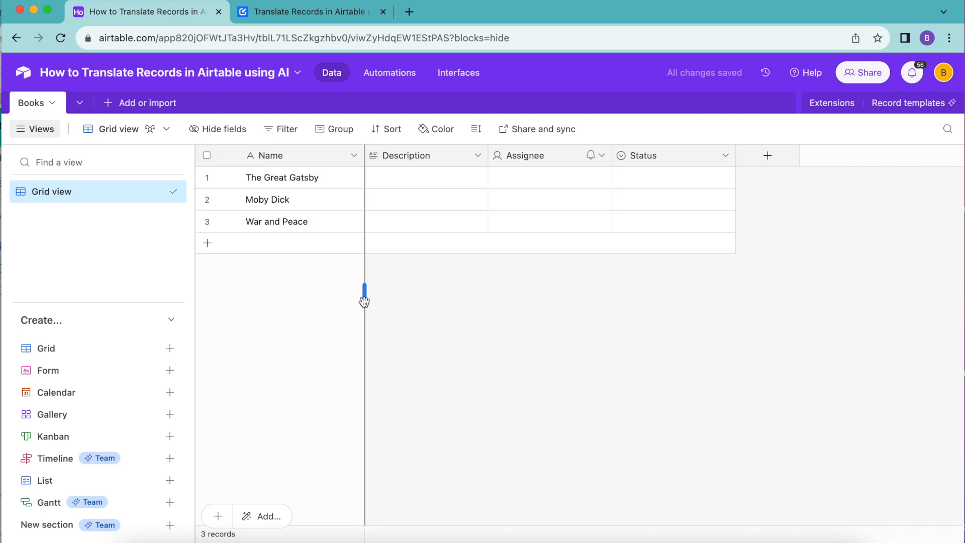
{"action": "left_click_drag", "start_coordinate": [487, 156], "coordinate": [581, 155]}
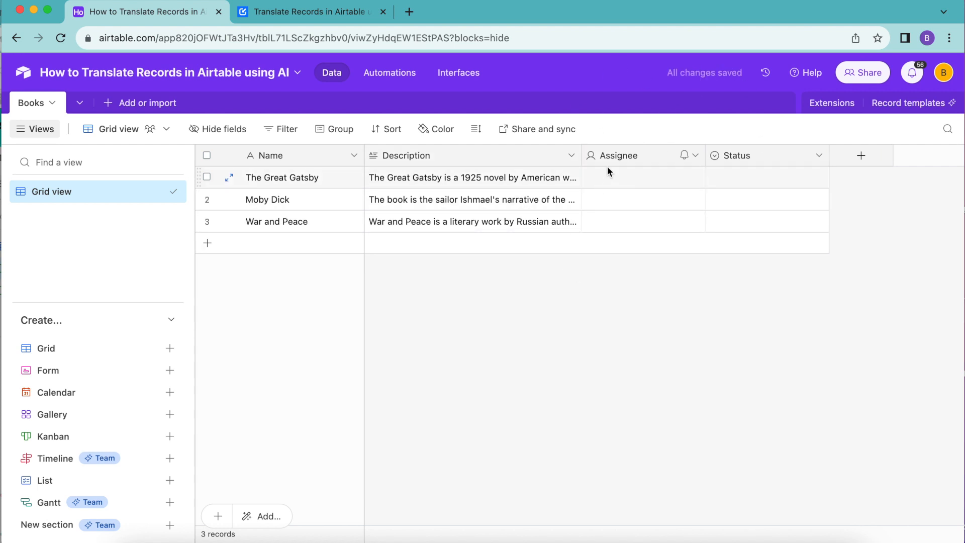
- Rename the Assignee field as Description (Spanish) and change its type to Long text
{"action": "double_click", "coordinate": [613, 152]}
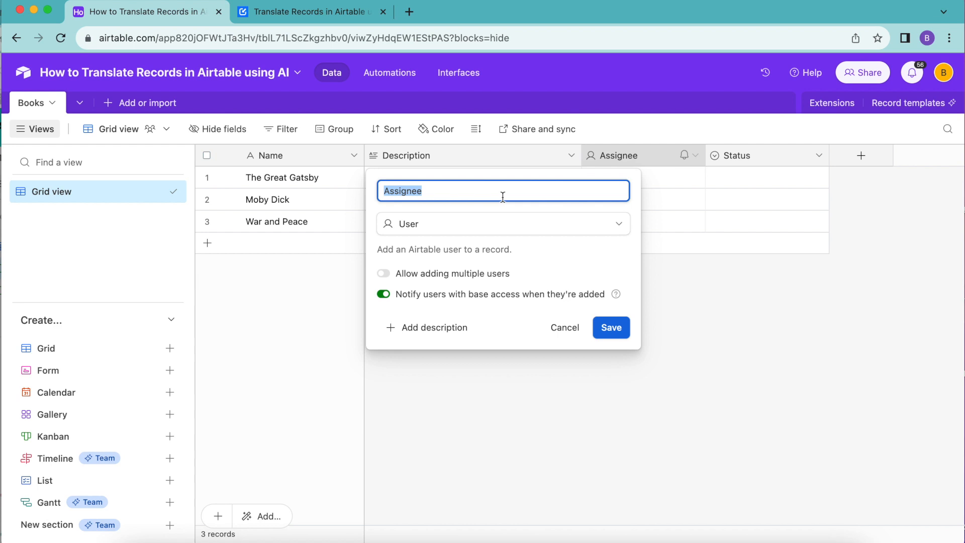
{"action": "type", "text": "Description (Spanish)"}
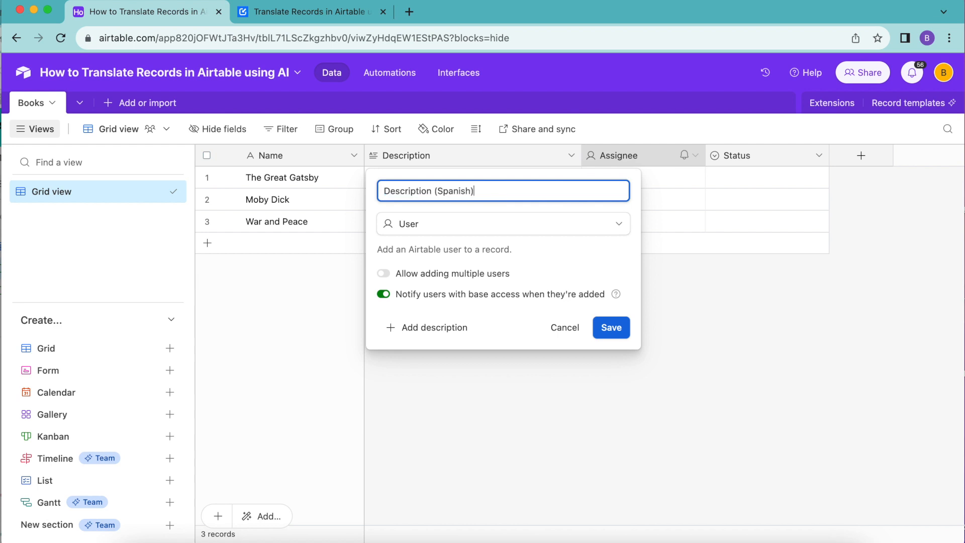
{"action": "left_click", "coordinate": [491, 226]}
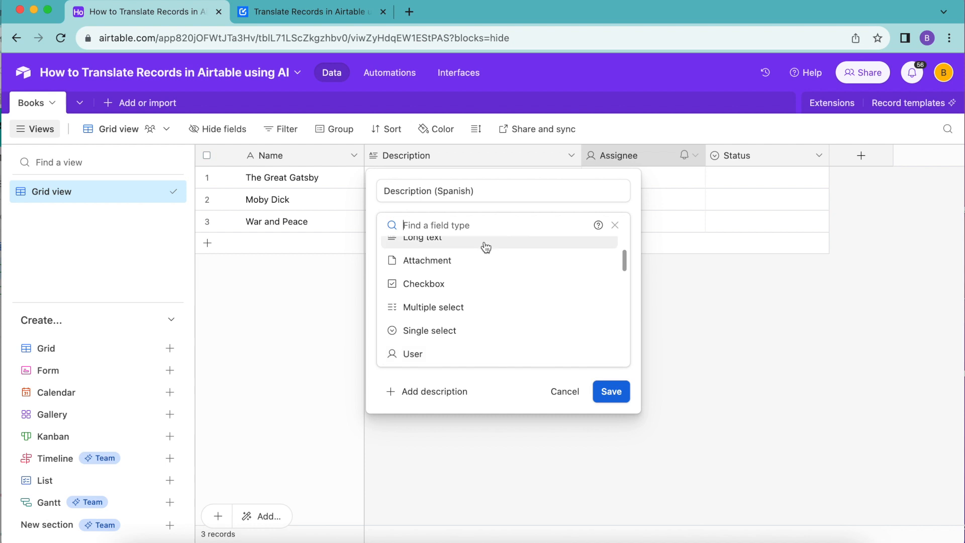
{"action": "left_click", "coordinate": [483, 240]}
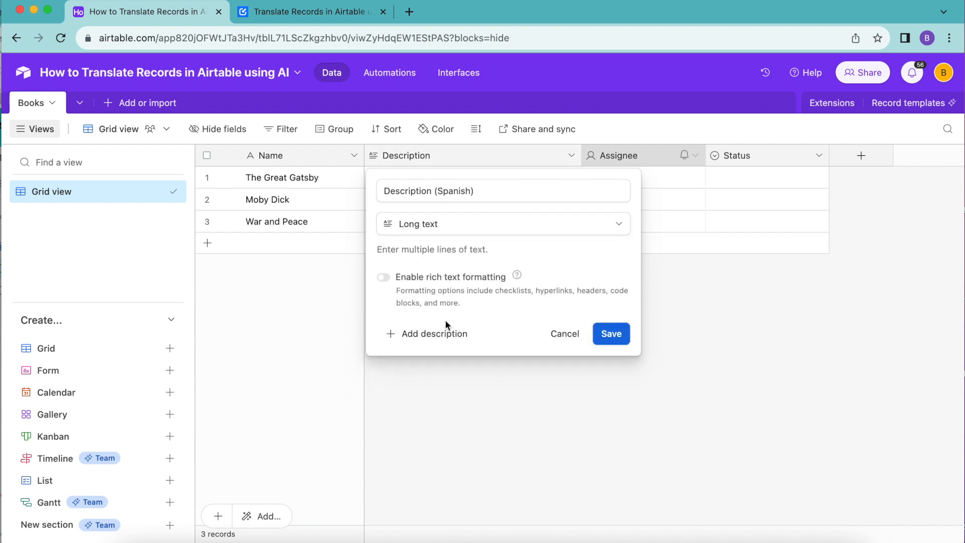
{"action": "left_click", "coordinate": [614, 334]}
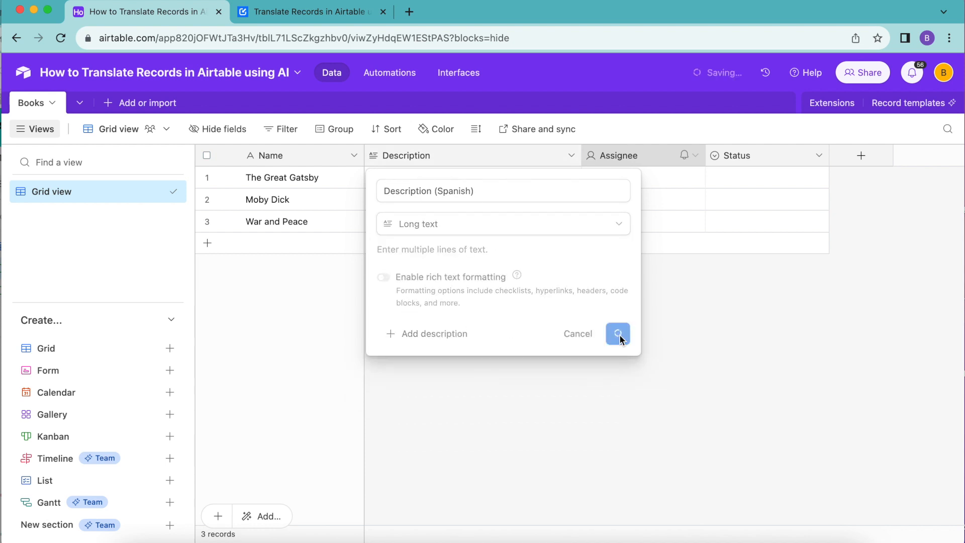
- Rename the Status field as Prompt and choose Formula as its field type
{"action": "double_click", "coordinate": [736, 156]}
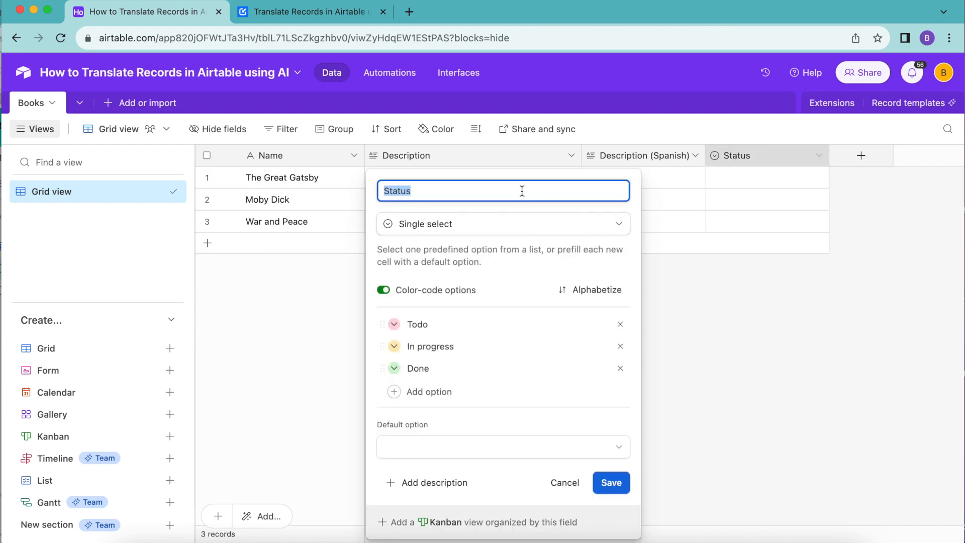
{"action": "type", "text": "Prompt"}
{"action": "left_click", "coordinate": [468, 229]}
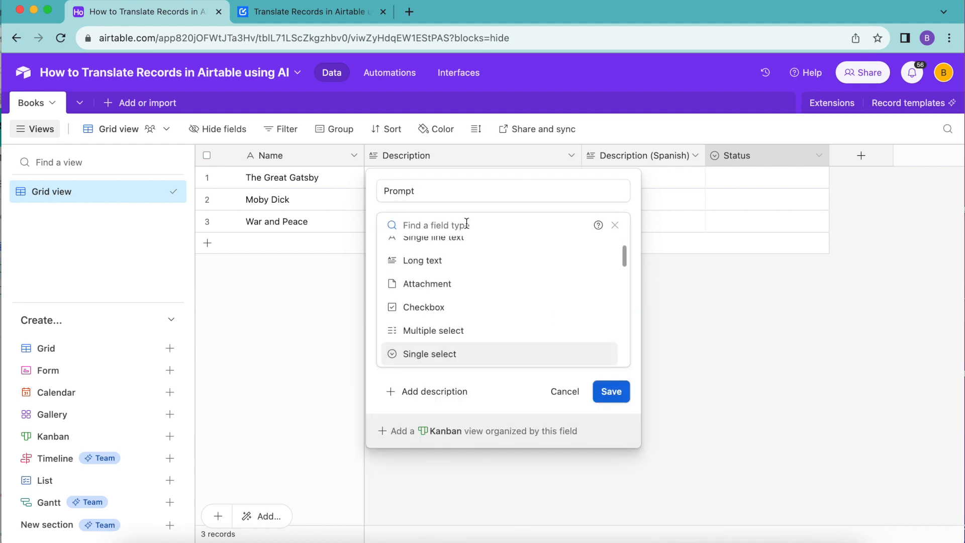
{"action": "type", "text": "for"}
{"action": "left_click", "coordinate": [467, 251]}
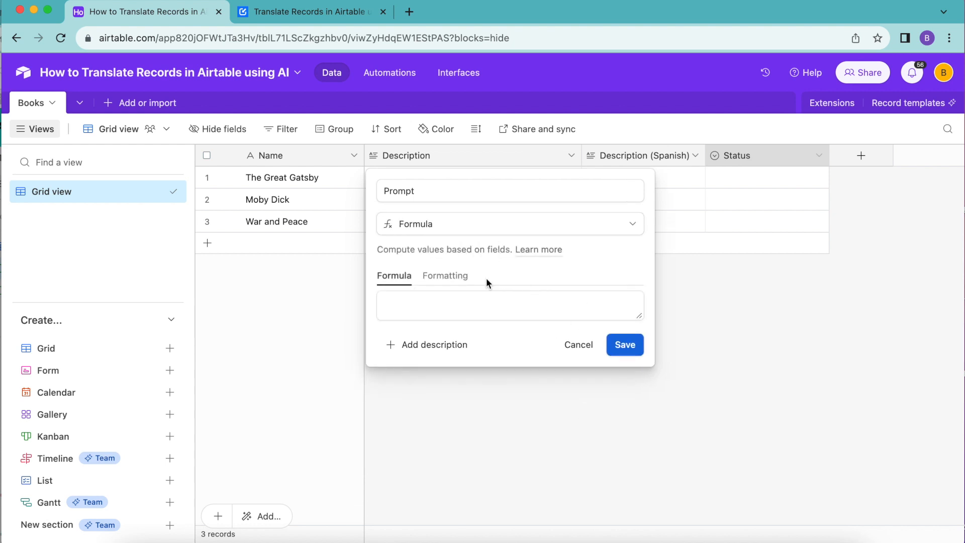
- Switch to the Data Fetcher article and copy its CONCATENATE formula for the Prompt field
{"action": "left_click", "coordinate": [320, 12]}
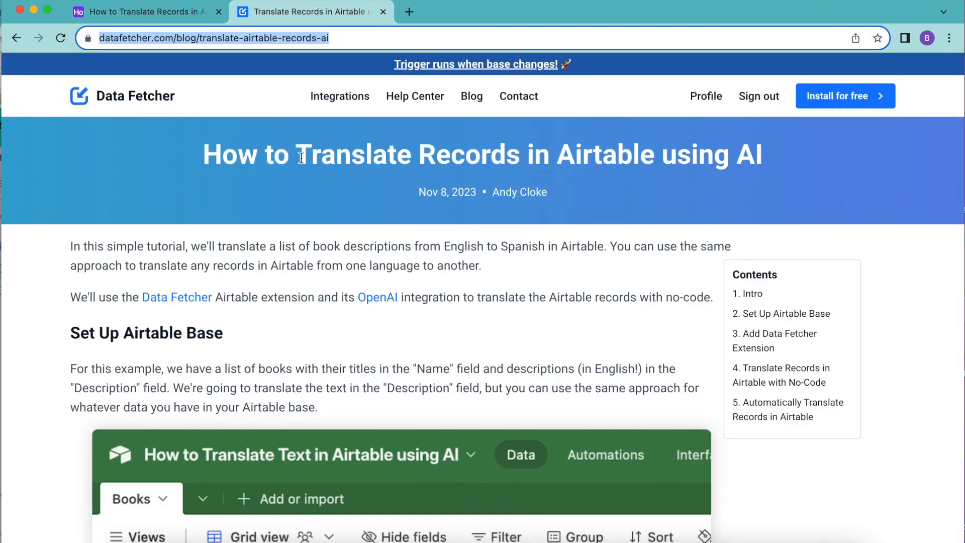
{"action": "left_click", "coordinate": [411, 221]}
{"action": "scroll", "coordinate": [416, 228], "scroll_direction": "down", "scroll_amount": 3}
{"action": "scroll", "coordinate": [415, 228], "scroll_direction": "down", "scroll_amount": 12}
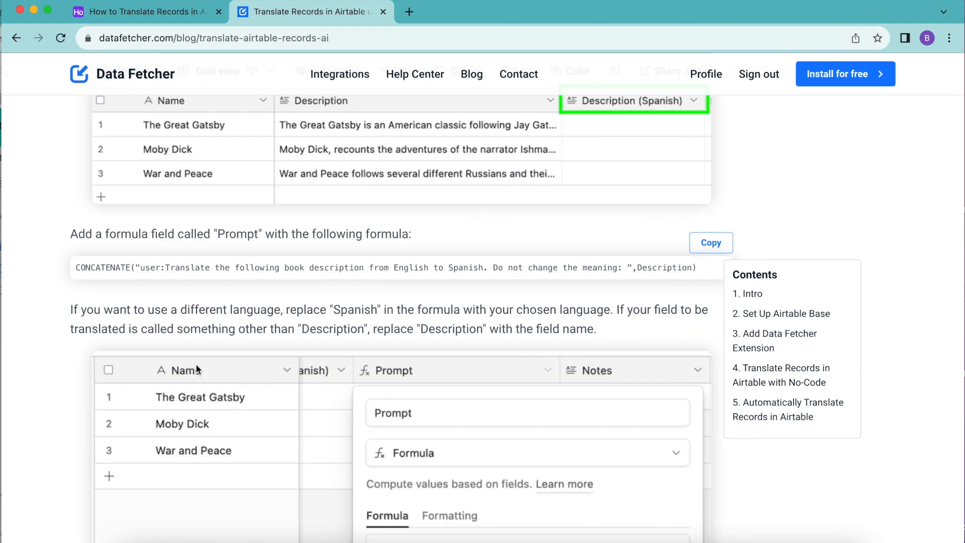
{"action": "left_click", "coordinate": [711, 245]}
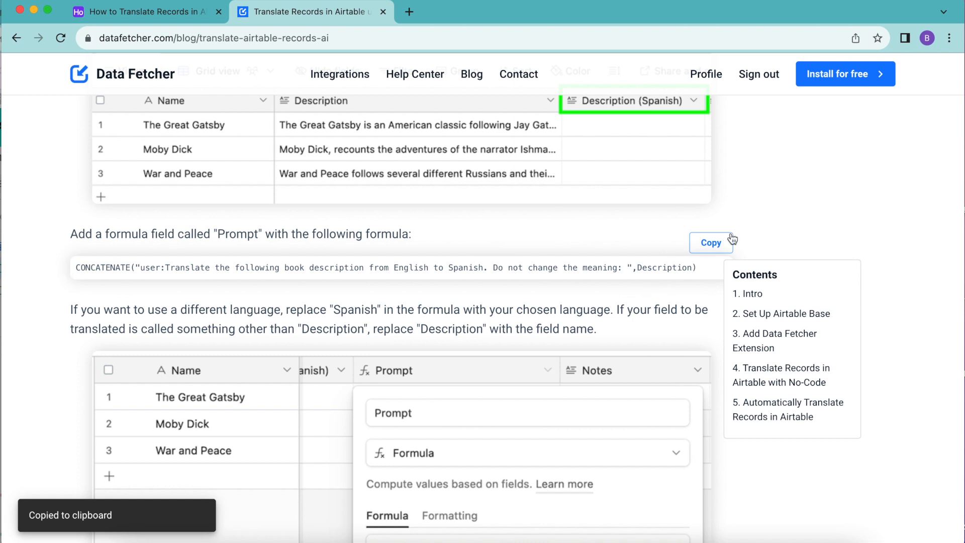
- Return to the Airtable base, paste the copied CONCATENATE formula into the Prompt field's formula, and save the field
{"action": "left_click", "coordinate": [142, 11]}
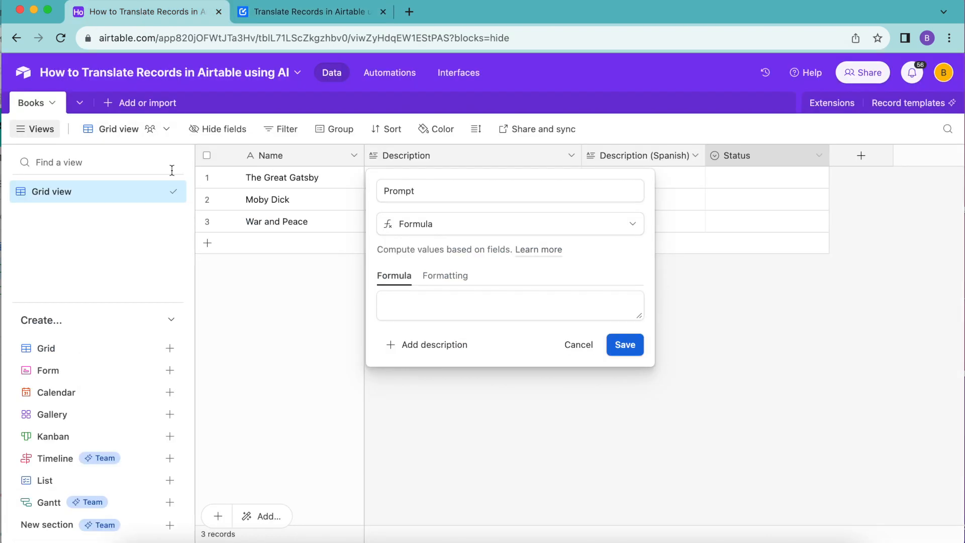
{"action": "left_click", "coordinate": [403, 305]}
{"action": "key", "text": "super+v"}
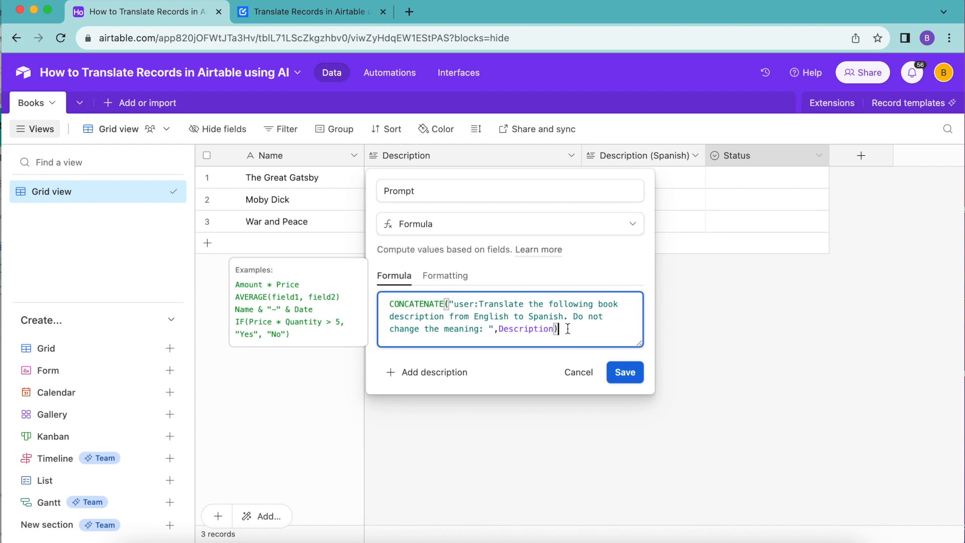
{"action": "left_click", "coordinate": [637, 373]}
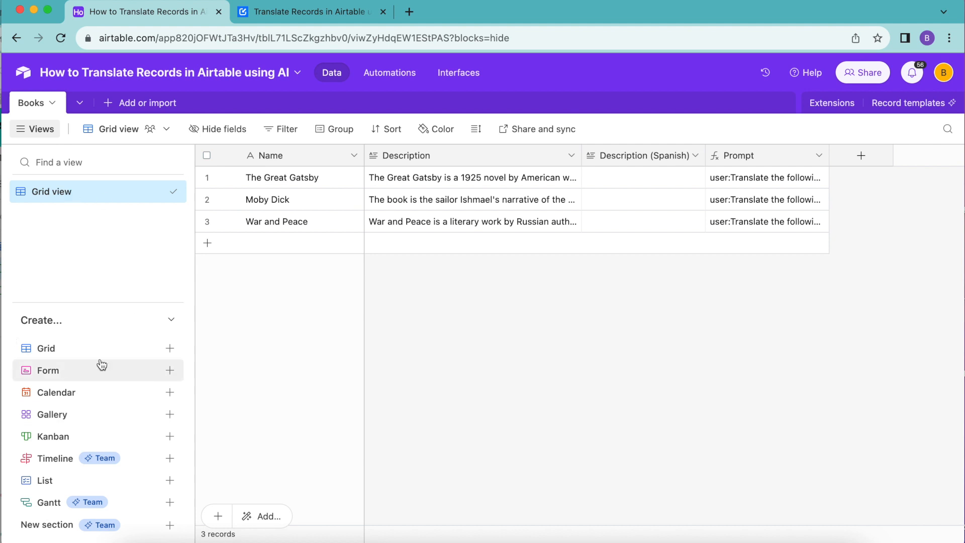
- Create a new collaborative grid view named Needs translation
{"action": "left_click", "coordinate": [170, 349]}
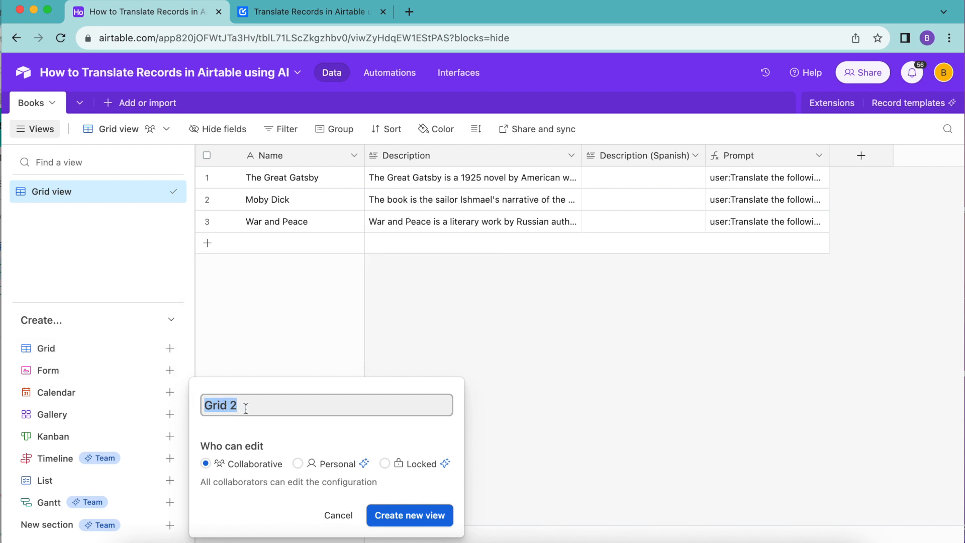
{"action": "key", "text": "super+v"}
{"action": "left_click", "coordinate": [395, 513]}
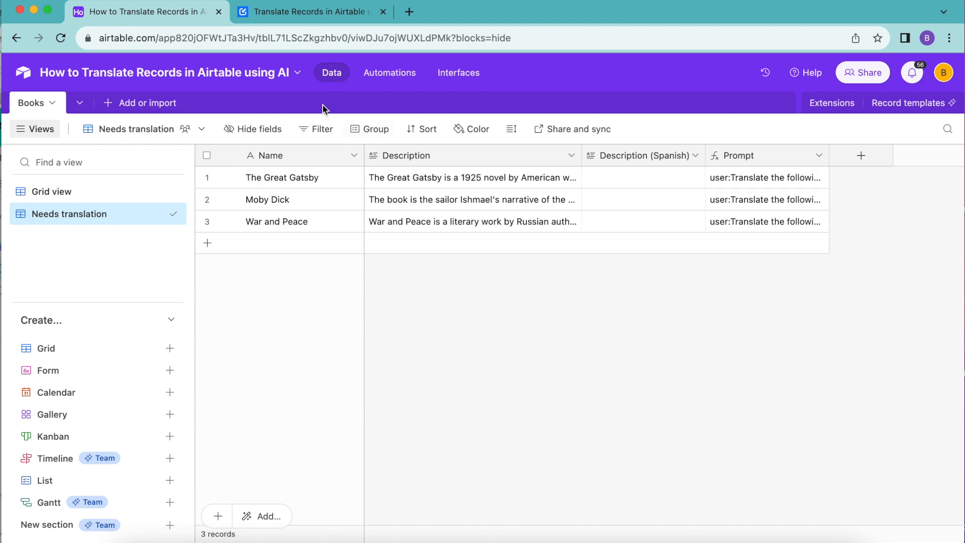
- Filter the Needs translation view to records where Description is not empty
{"action": "left_click", "coordinate": [316, 130]}
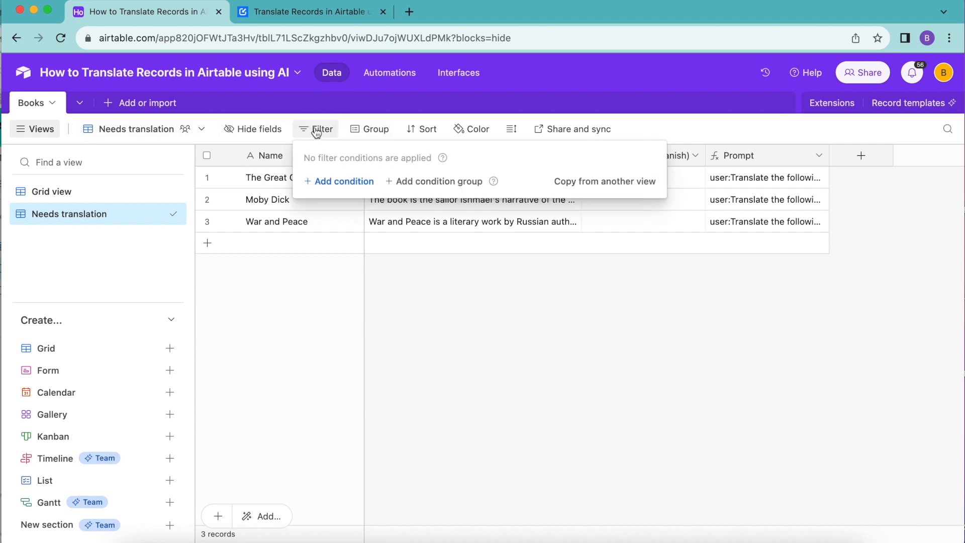
{"action": "left_click", "coordinate": [346, 183]}
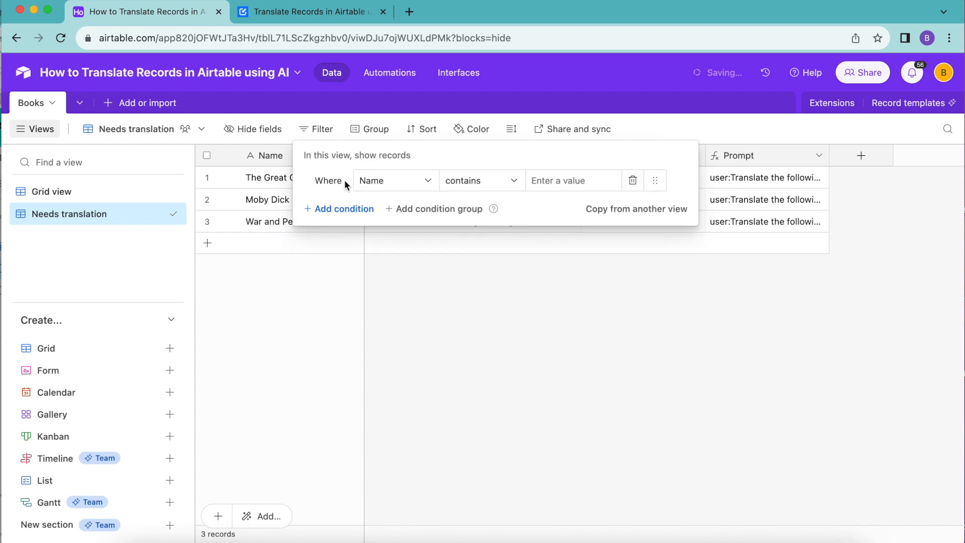
{"action": "left_click", "coordinate": [379, 180]}
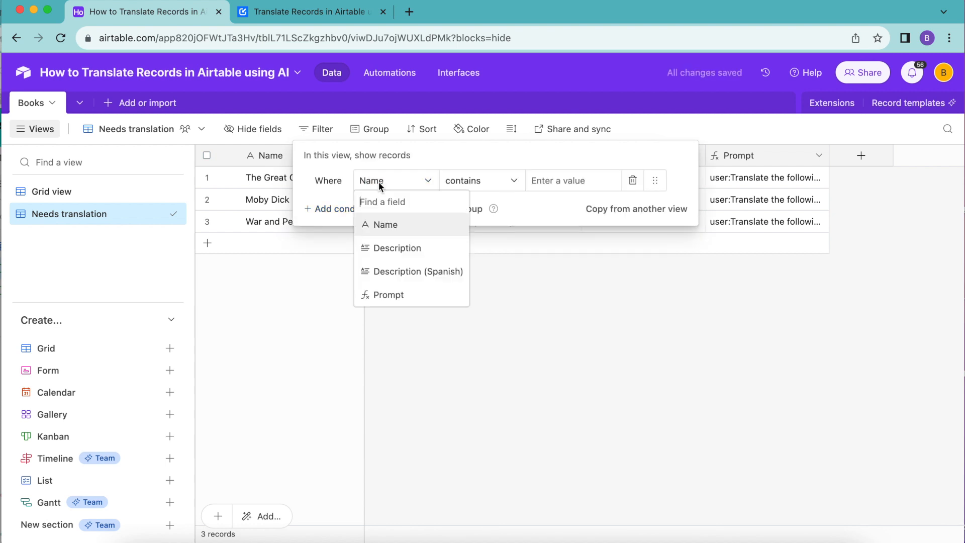
{"action": "left_click", "coordinate": [393, 249]}
{"action": "left_click", "coordinate": [474, 180]}
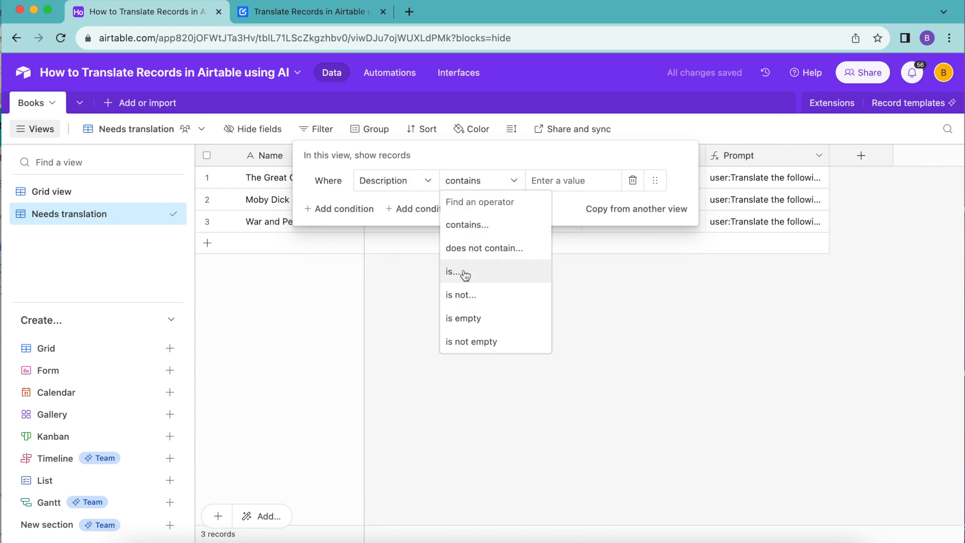
{"action": "left_click", "coordinate": [470, 341]}
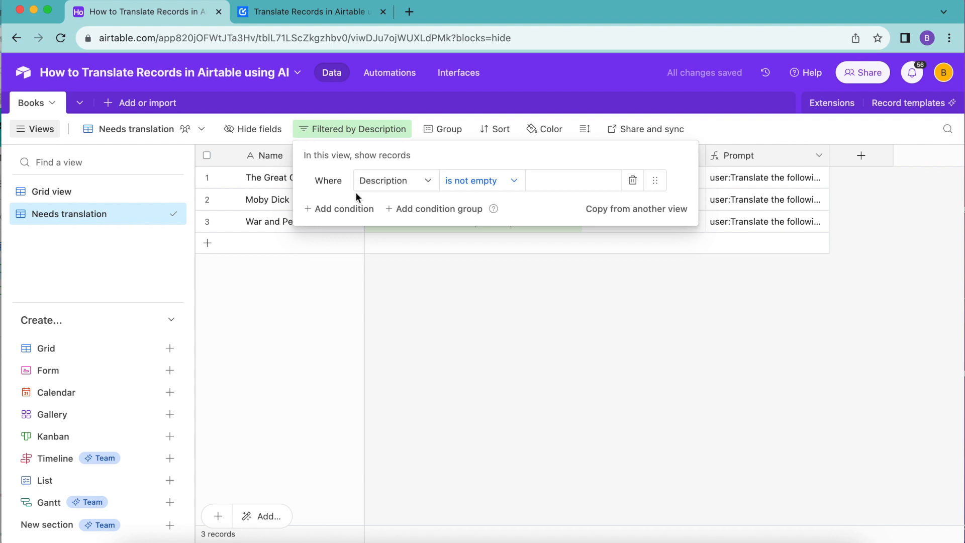
- Add a second filter condition requiring that Description (Spanish) is empty
{"action": "left_click", "coordinate": [355, 210]}
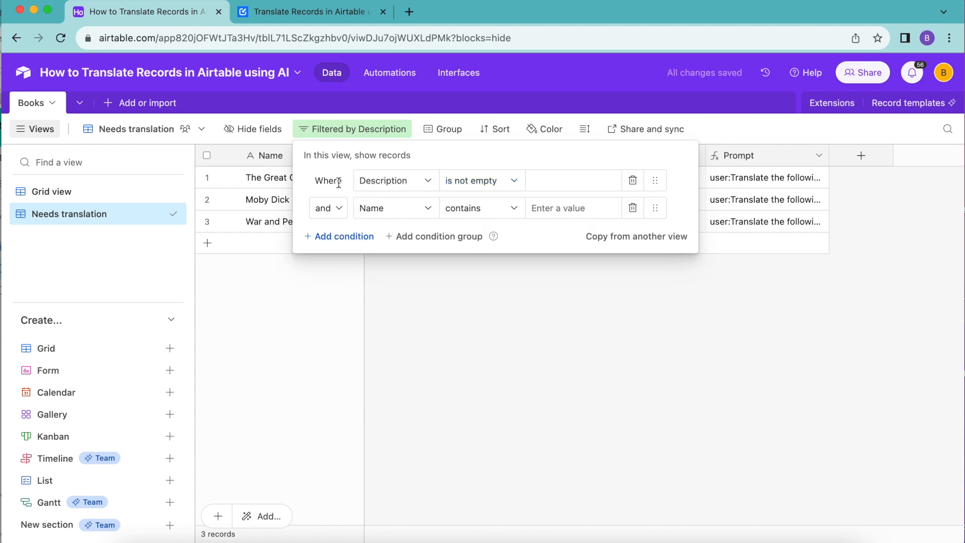
{"action": "left_click", "coordinate": [382, 211]}
{"action": "left_click", "coordinate": [385, 302]}
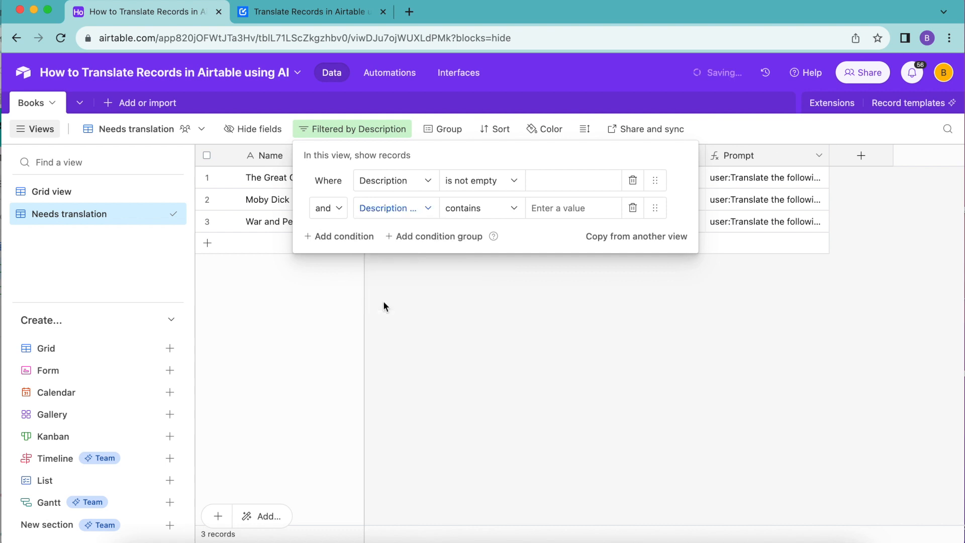
{"action": "left_click", "coordinate": [470, 215]}
{"action": "left_click", "coordinate": [470, 347]}
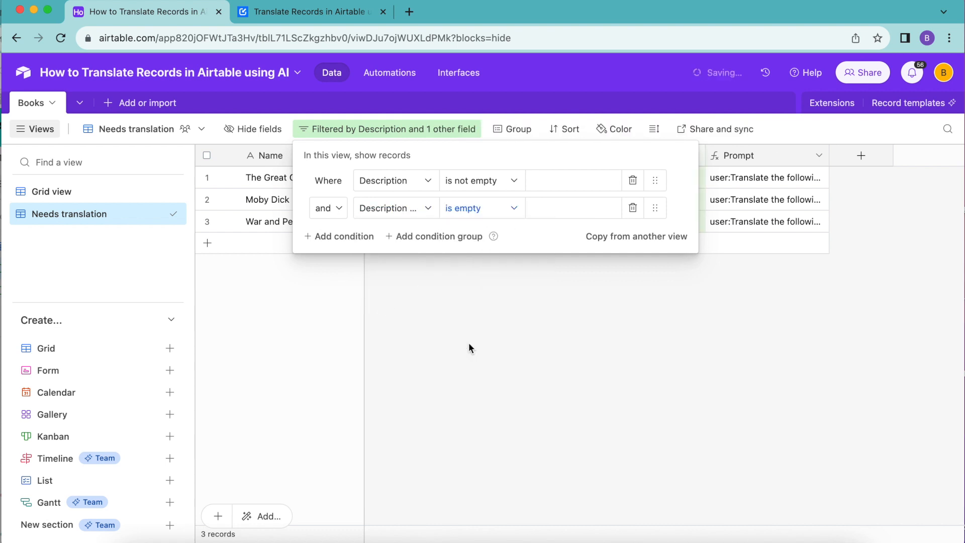
{"action": "left_click", "coordinate": [470, 348]}
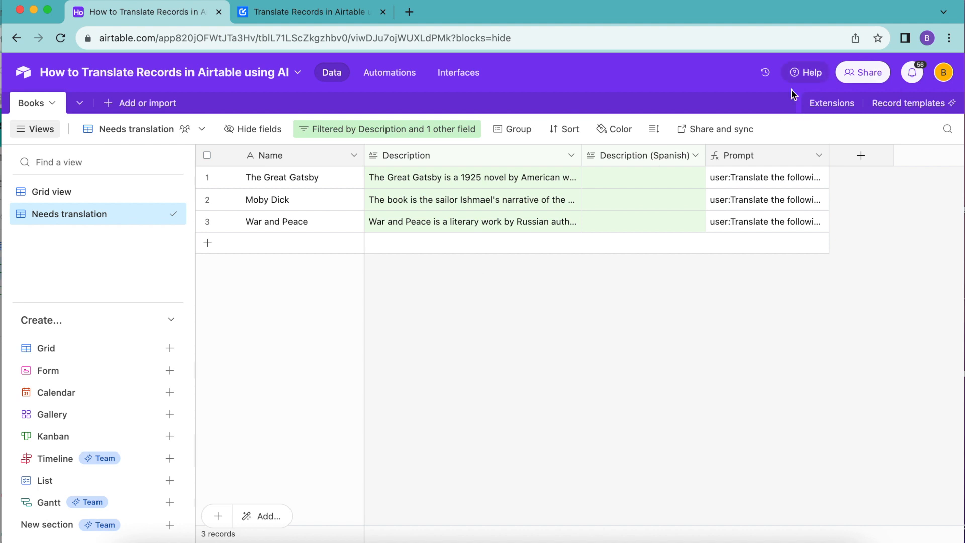
- Find the Data Fetcher extension in the marketplace, add it to the base, and sign up for it with Google
{"action": "left_click", "coordinate": [833, 103]}
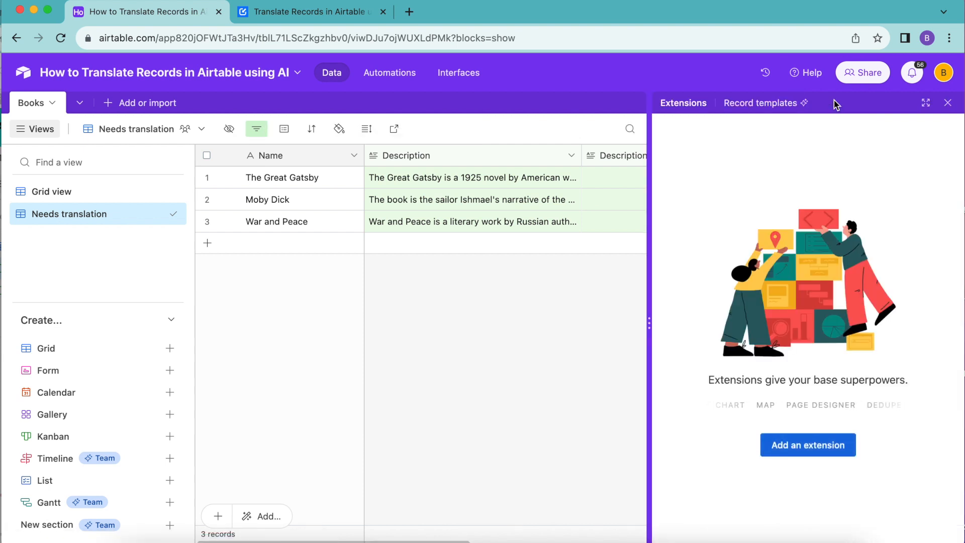
{"action": "left_click", "coordinate": [788, 448]}
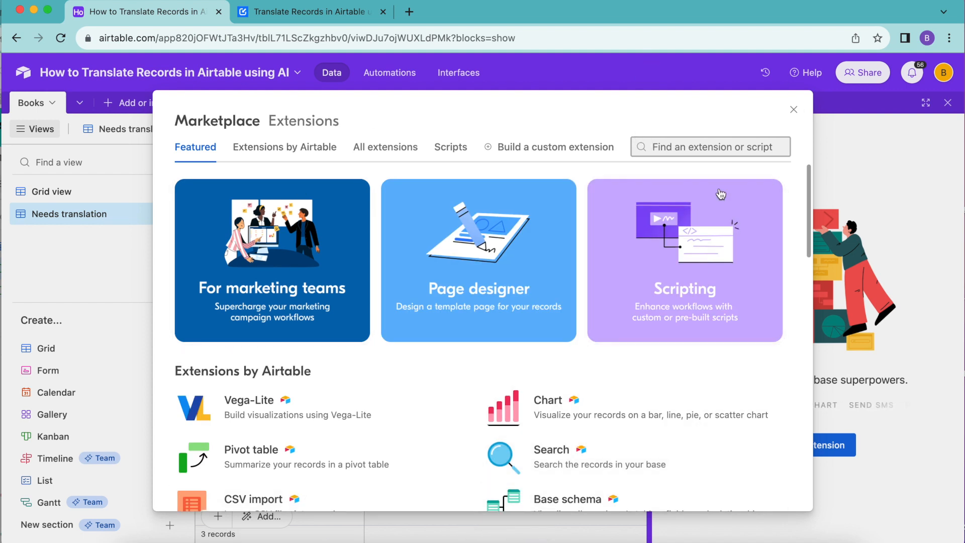
{"action": "left_click", "coordinate": [691, 144]}
{"action": "type", "text": "data"}
{"action": "type", "text": "fe"}
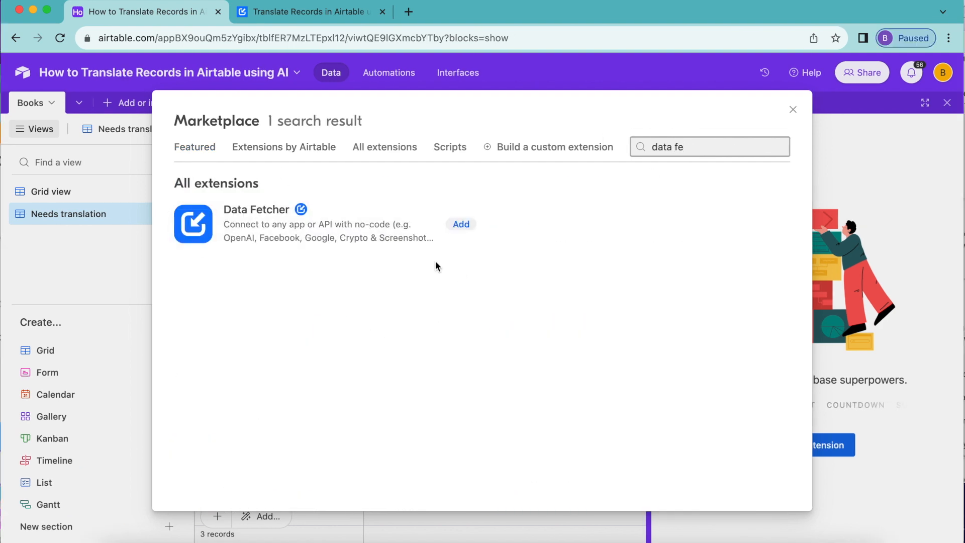
{"action": "left_click", "coordinate": [460, 224]}
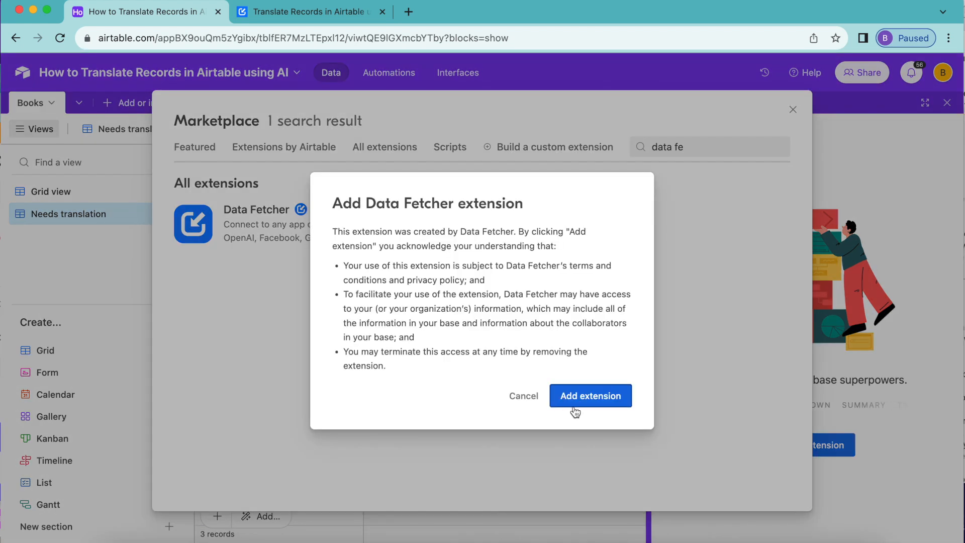
{"action": "left_click", "coordinate": [582, 400]}
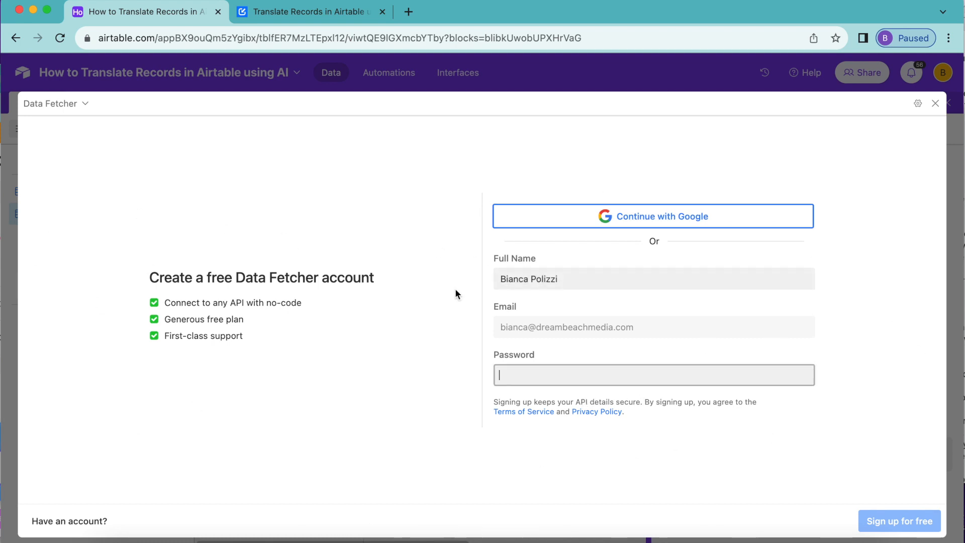
{"action": "left_click", "coordinate": [632, 221]}
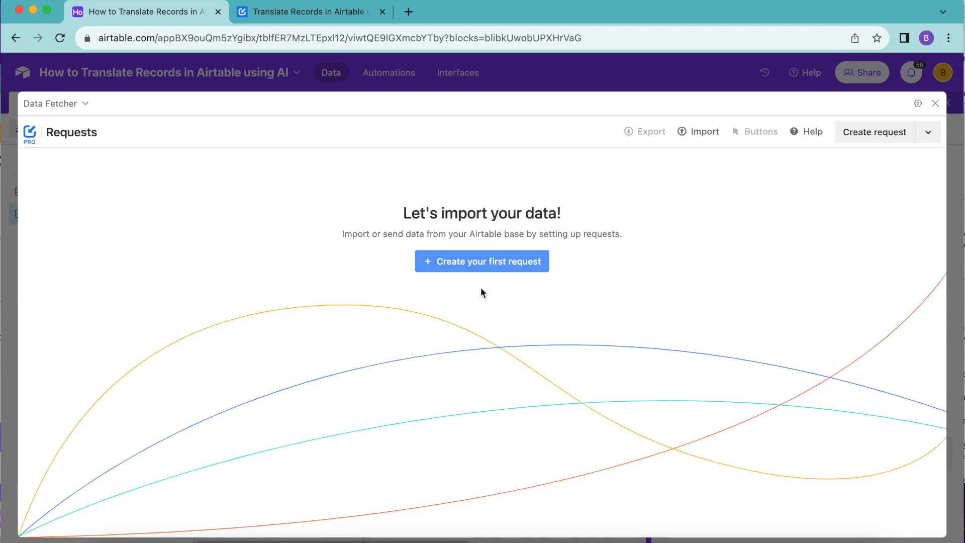
- Create the first Data Fetcher request with OpenAI as its application
{"action": "left_click", "coordinate": [491, 265]}
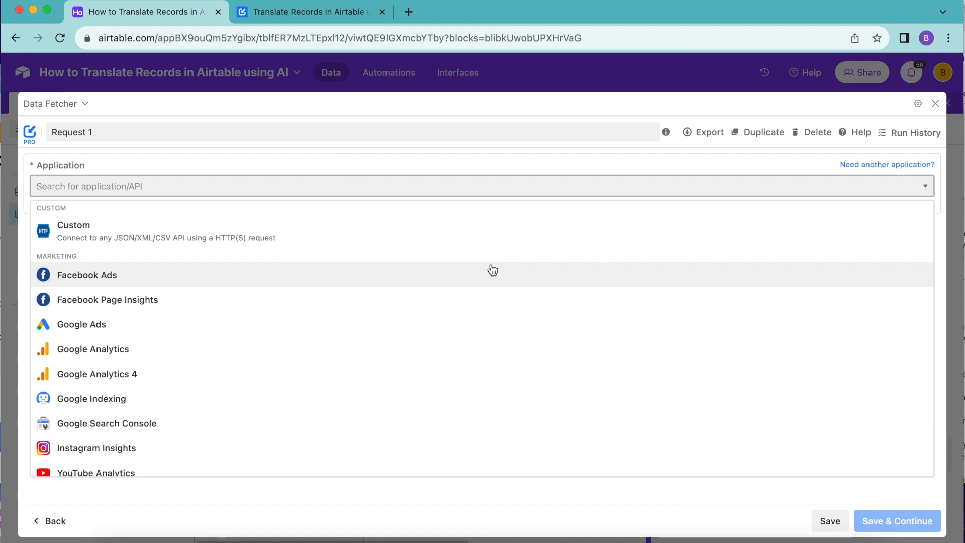
{"action": "type", "text": "Open"}
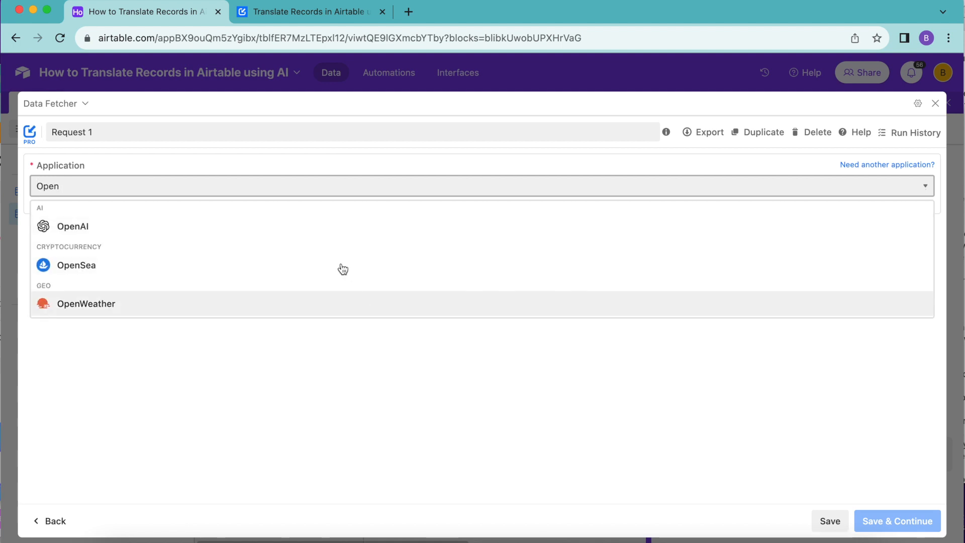
{"action": "left_click", "coordinate": [317, 233]}
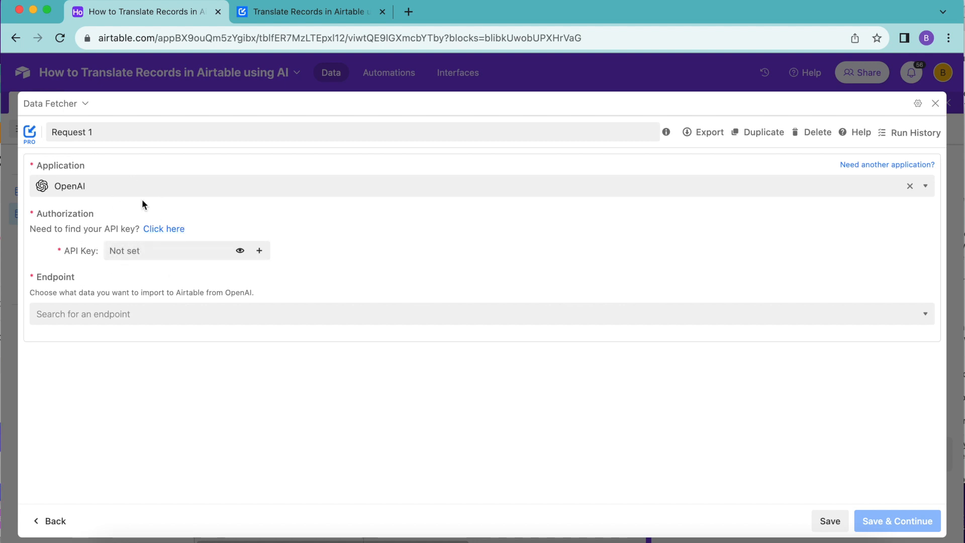
- Check the OpenAI API keys page, return to the Airtable base, and paste the API key into the request's authorization
{"action": "left_click", "coordinate": [157, 230]}
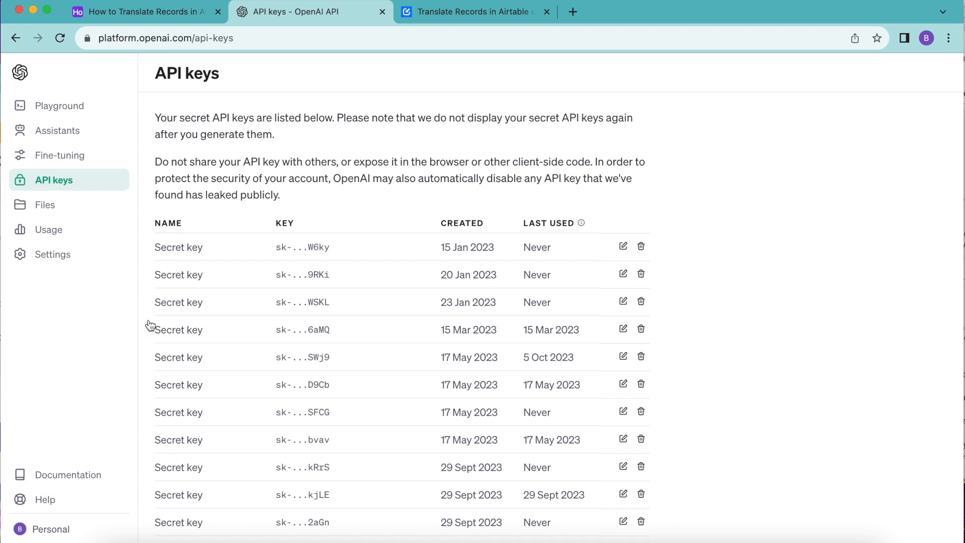
{"action": "scroll", "coordinate": [155, 427], "scroll_direction": "down", "scroll_amount": 5}
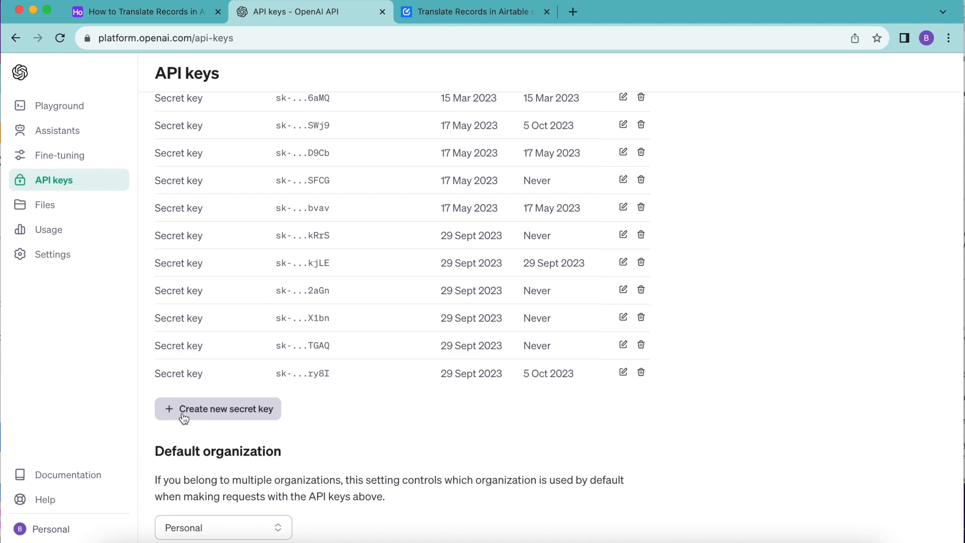
{"action": "left_click", "coordinate": [150, 13]}
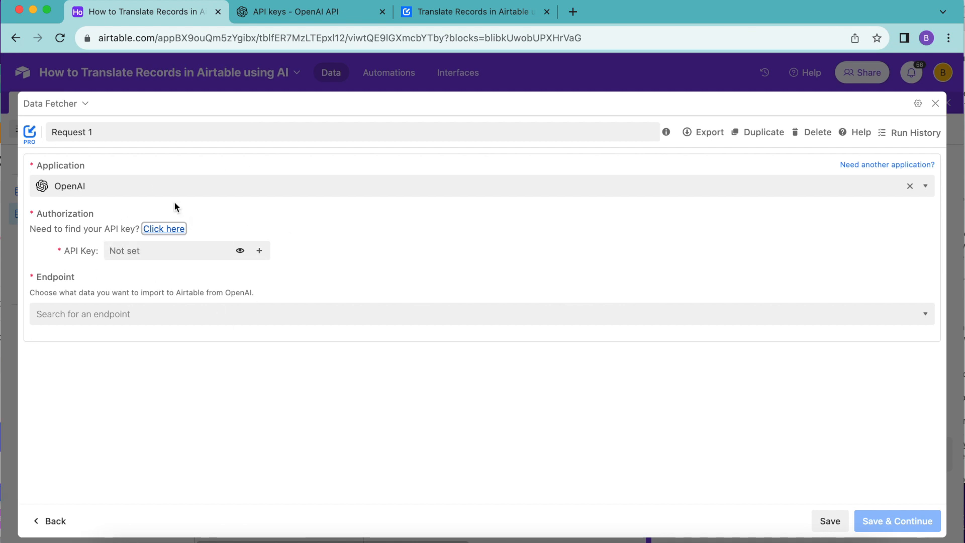
{"action": "left_click", "coordinate": [152, 247]}
{"action": "key", "text": "super+v"}
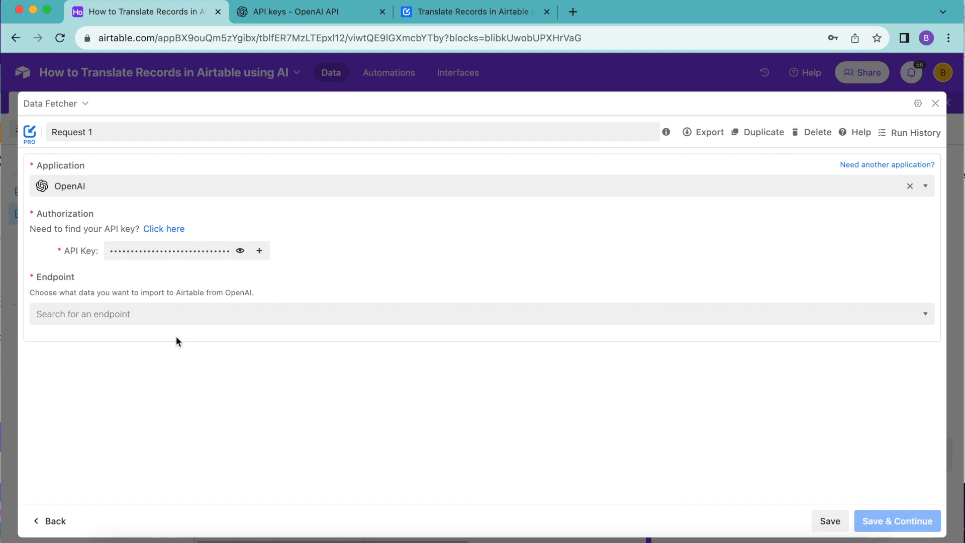
- Select the Create chat message completion endpoint, name the request Fetch Translations, and save it to continue
{"action": "left_click", "coordinate": [170, 308]}
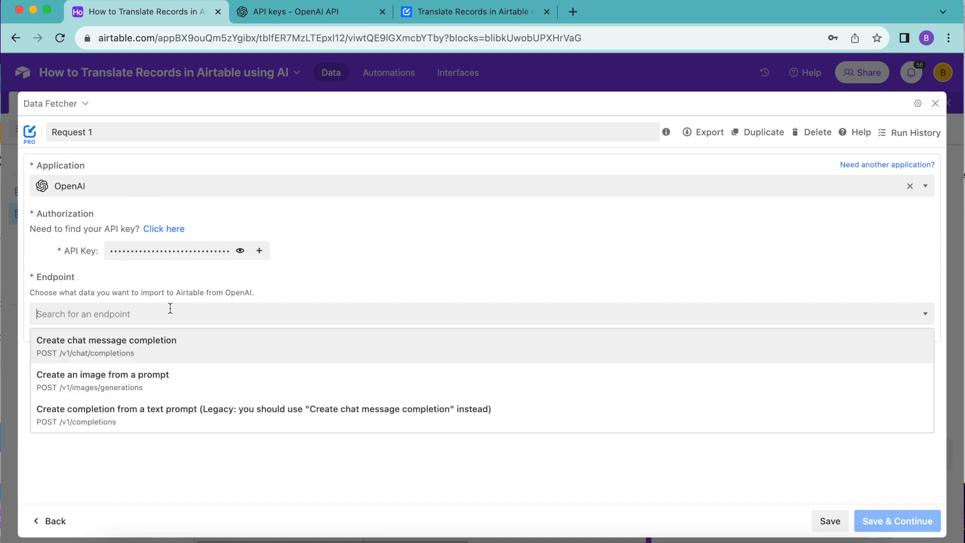
{"action": "left_click", "coordinate": [158, 346]}
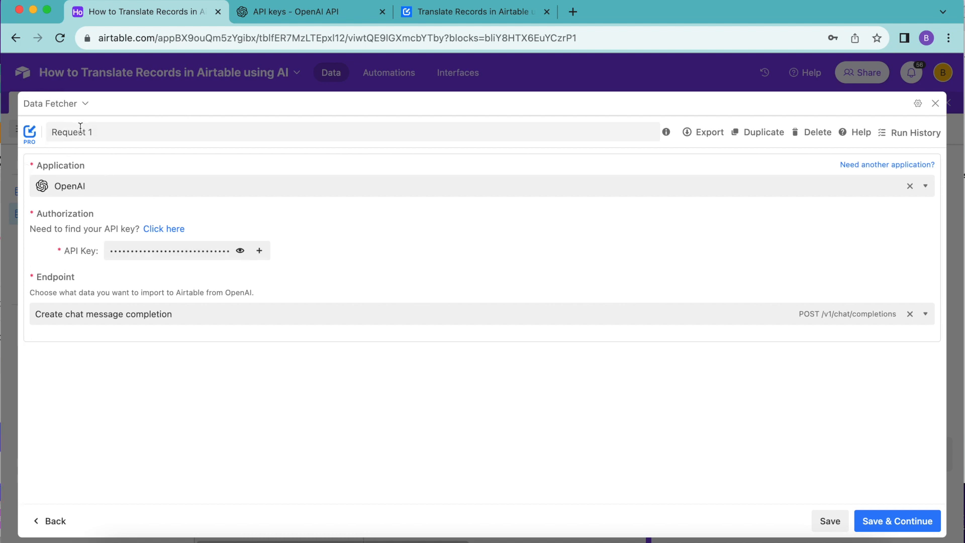
{"action": "left_click", "coordinate": [101, 128]}
{"action": "type", "text": "Fetch Translations"}
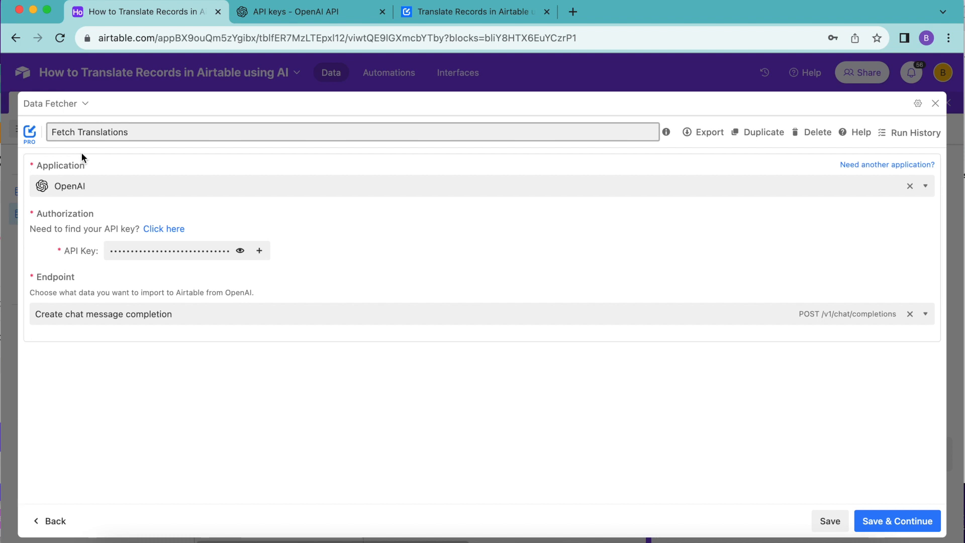
{"action": "left_click", "coordinate": [890, 529]}
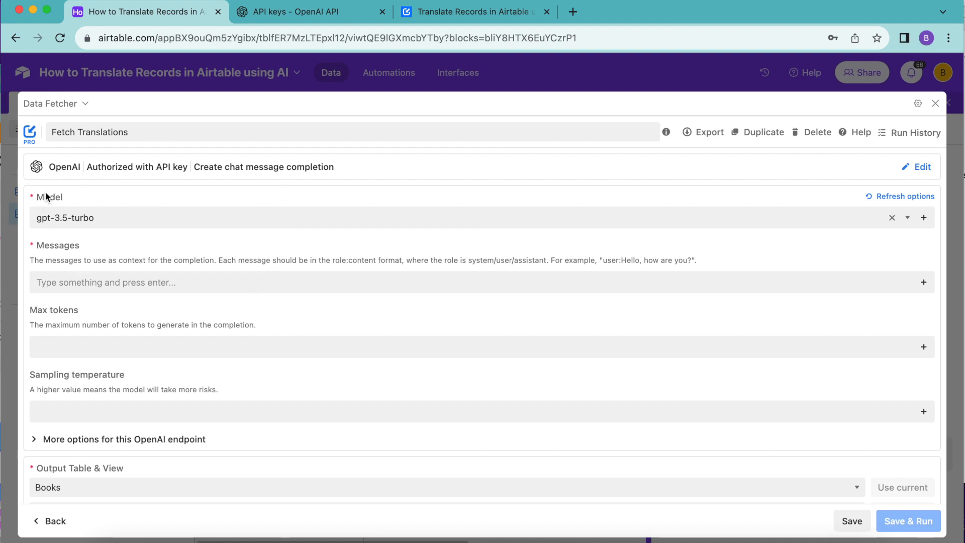
- Choose gpt-3.5-turbo as the model for the Fetch Translations request
{"action": "left_click", "coordinate": [55, 218]}
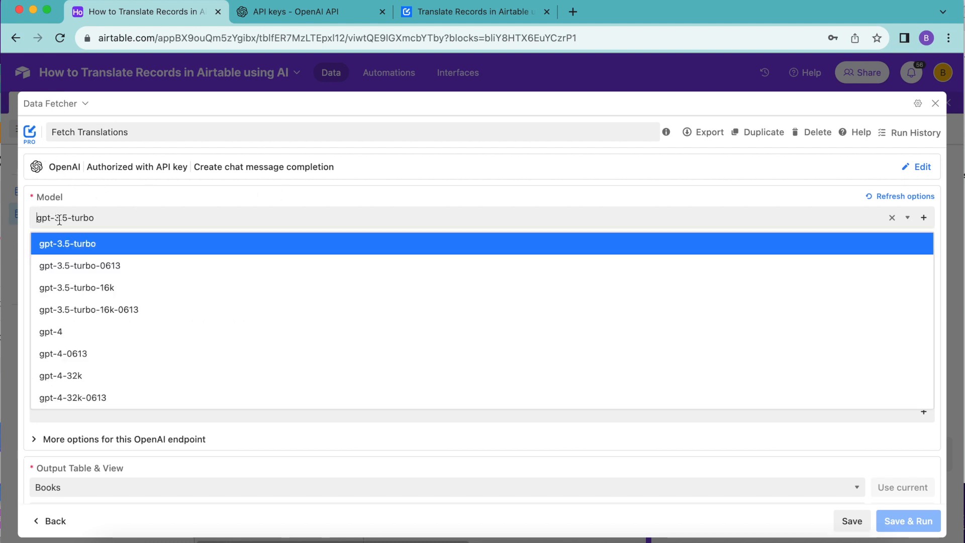
{"action": "left_click", "coordinate": [64, 245]}
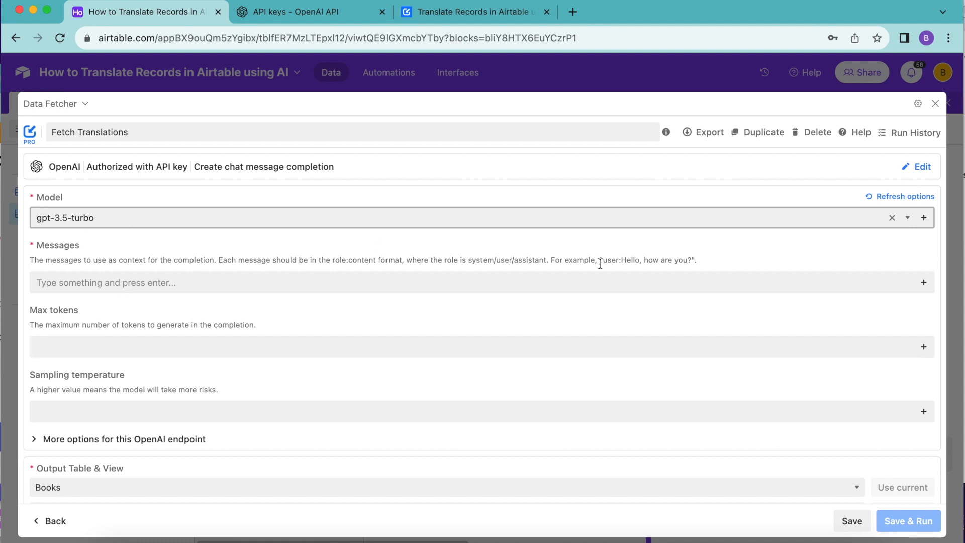
{"action": "left_click", "coordinate": [592, 222]}
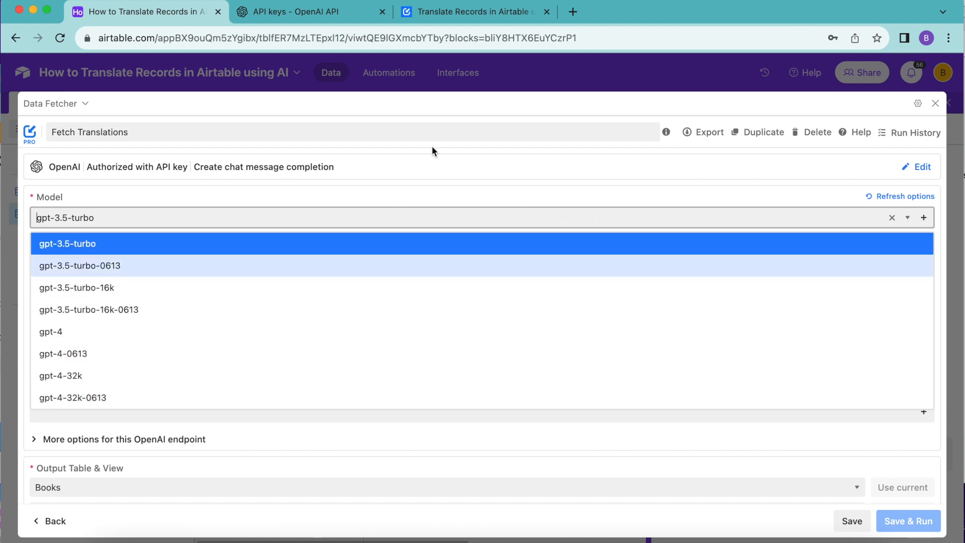
{"action": "left_click", "coordinate": [435, 184]}
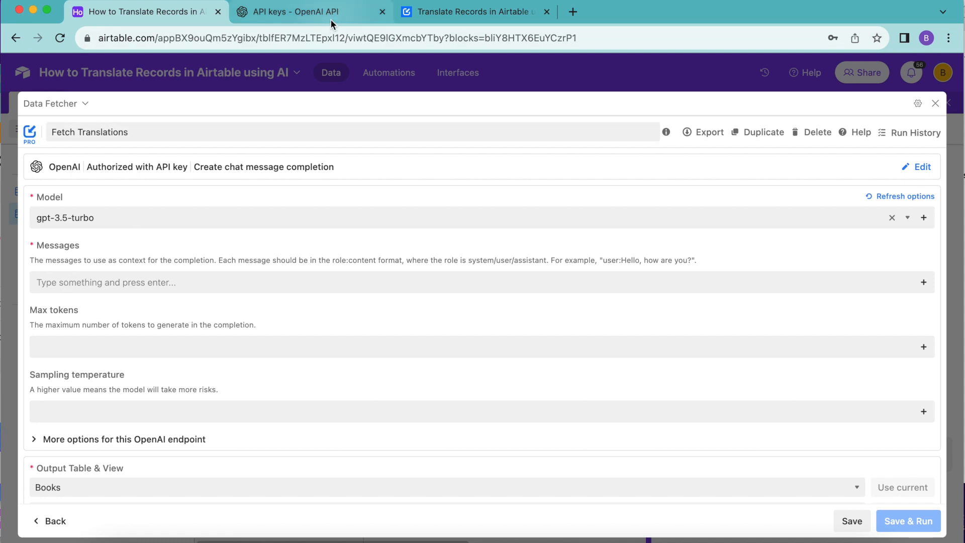
- Copy "system:you are an expert translator" from the Data Fetcher blog article and add it to the request's Messages in Airtable
{"action": "left_click", "coordinate": [478, 12]}
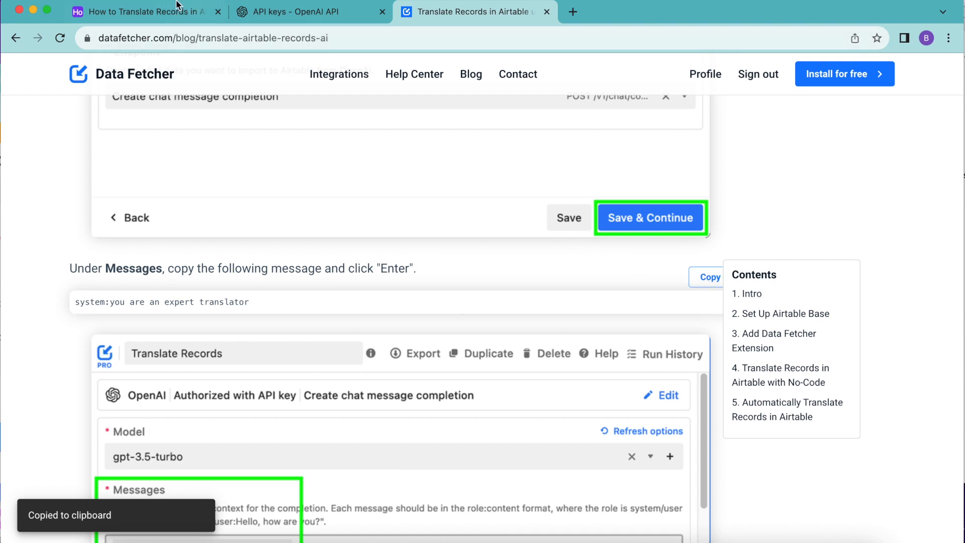
{"action": "left_click", "coordinate": [151, 11]}
{"action": "left_click", "coordinate": [126, 281]}
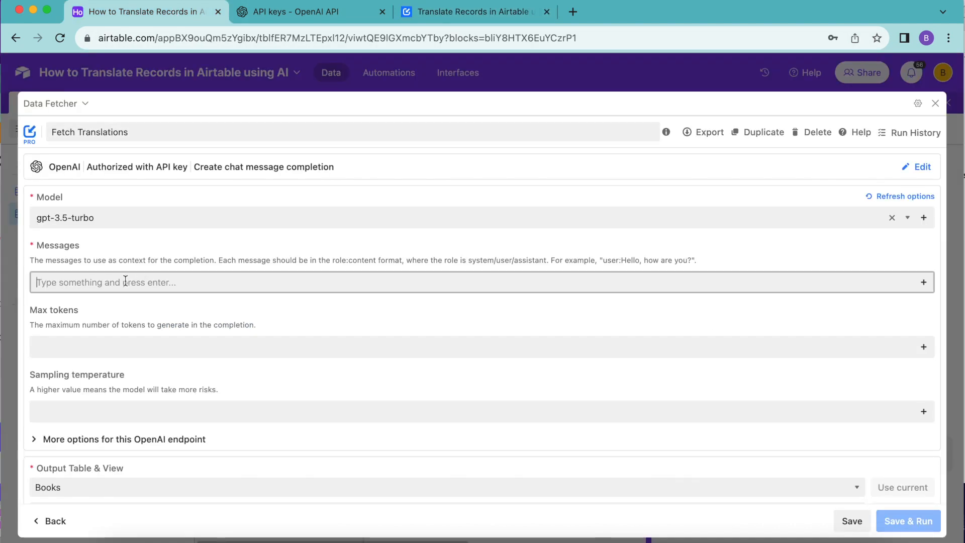
{"action": "type", "text": "system:you are an expert translator"}
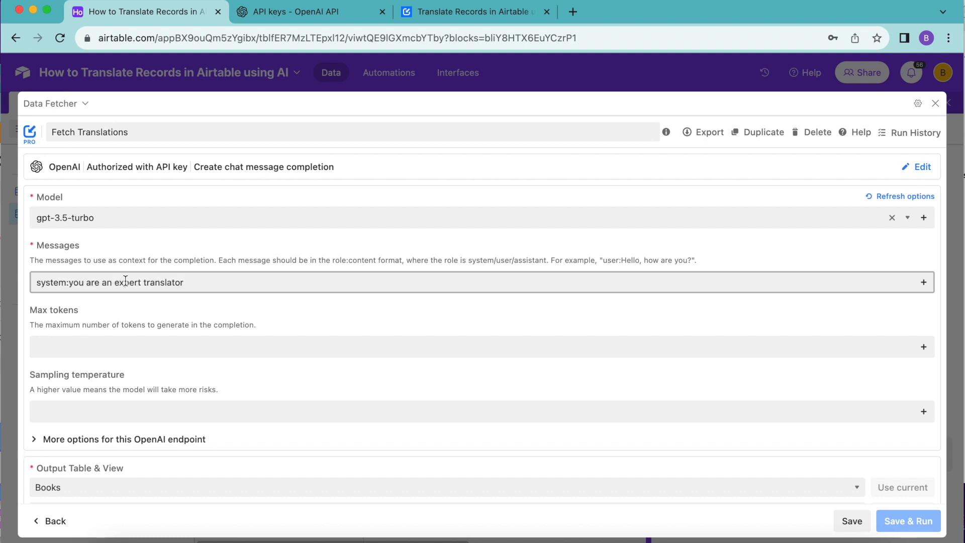
{"action": "key", "text": "Return"}
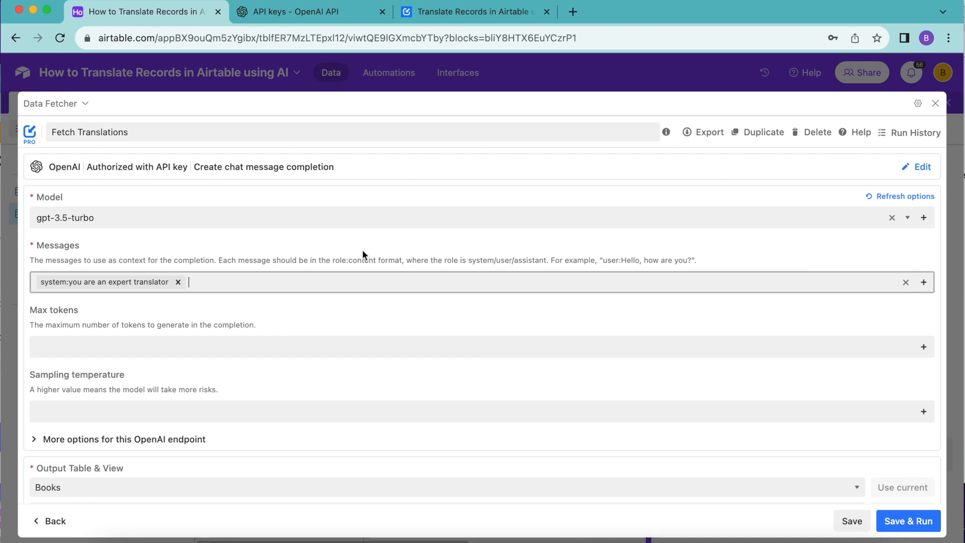
- Add a message referencing the Books table's Prompt field for every record in Needs translation, and save and run the request
{"action": "left_click", "coordinate": [924, 283]}
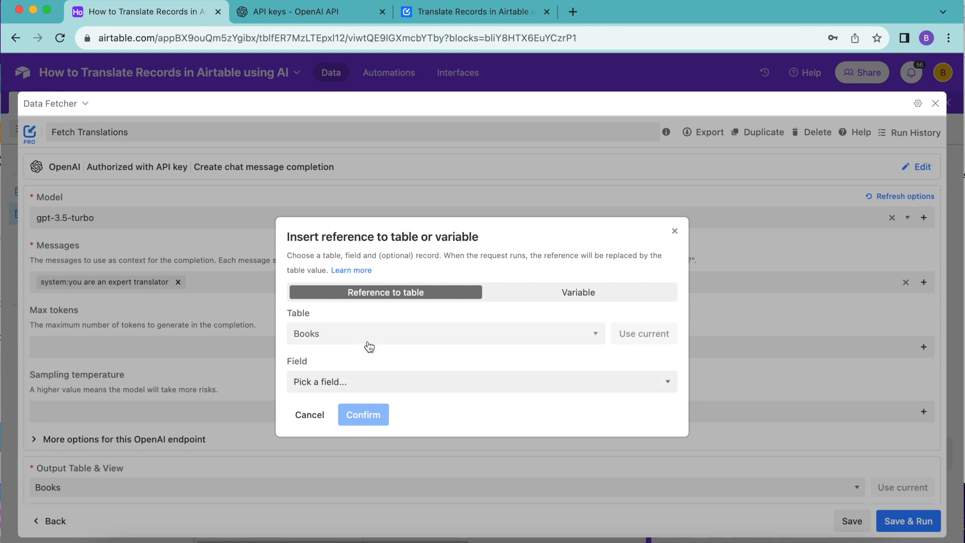
{"action": "left_click", "coordinate": [354, 384]}
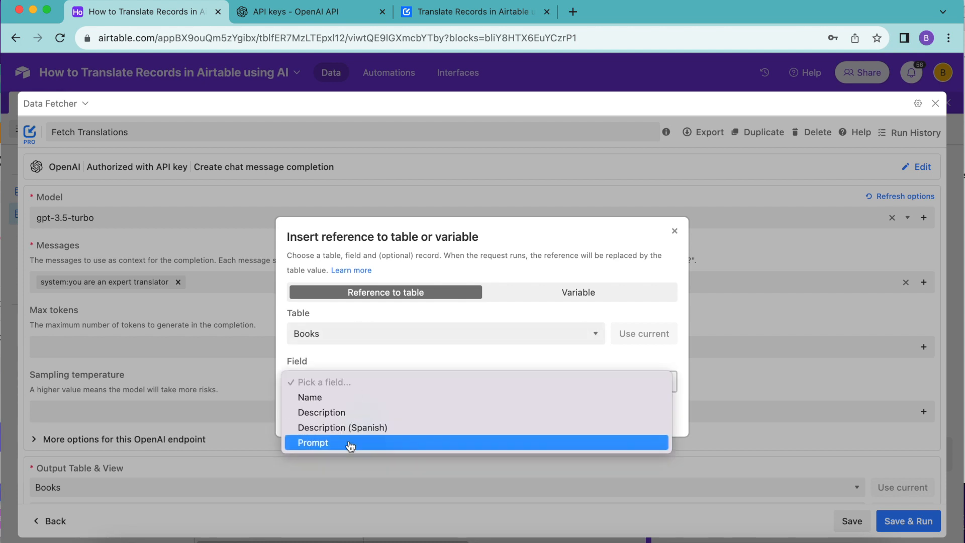
{"action": "left_click", "coordinate": [349, 442]}
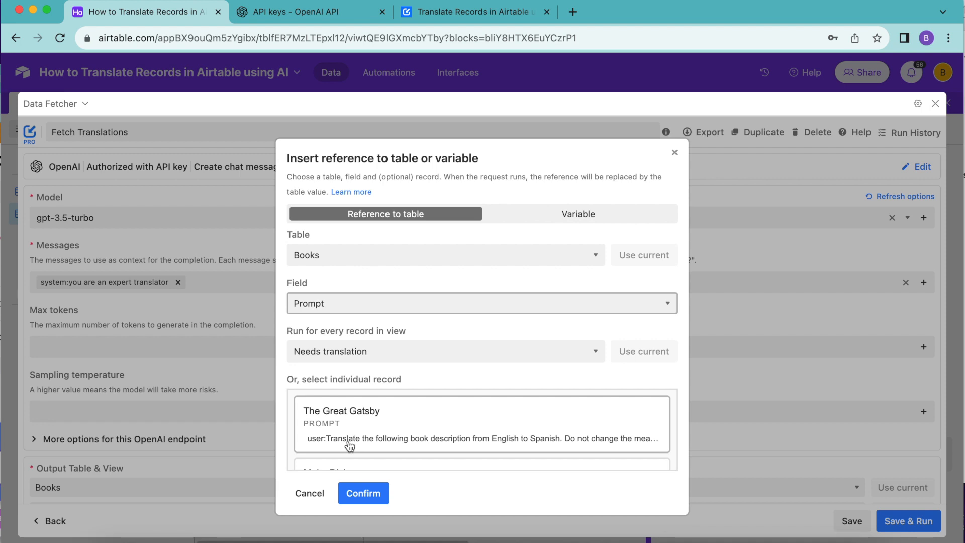
{"action": "scroll", "coordinate": [349, 445], "scroll_direction": "down", "scroll_amount": 5}
{"action": "scroll", "coordinate": [349, 445], "scroll_direction": "up", "scroll_amount": 5}
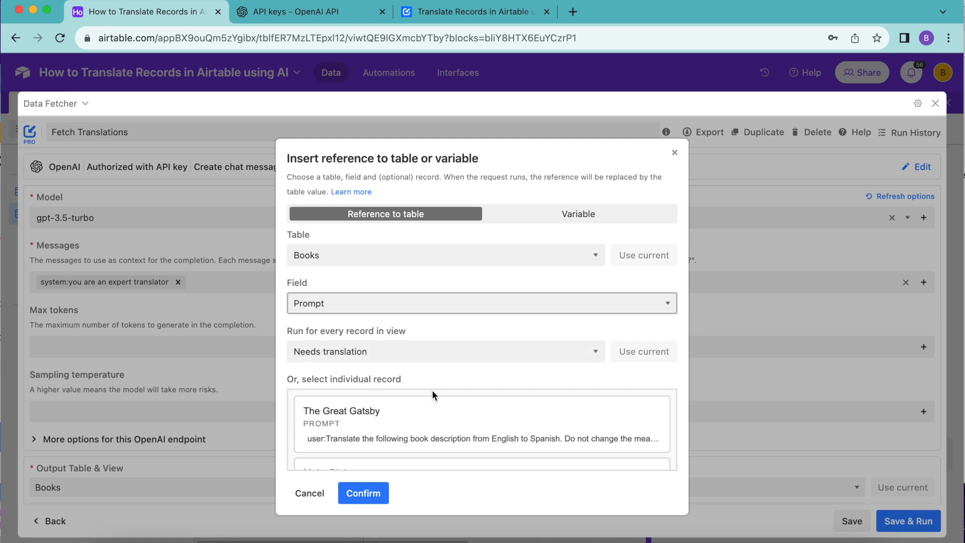
{"action": "left_click", "coordinate": [362, 494]}
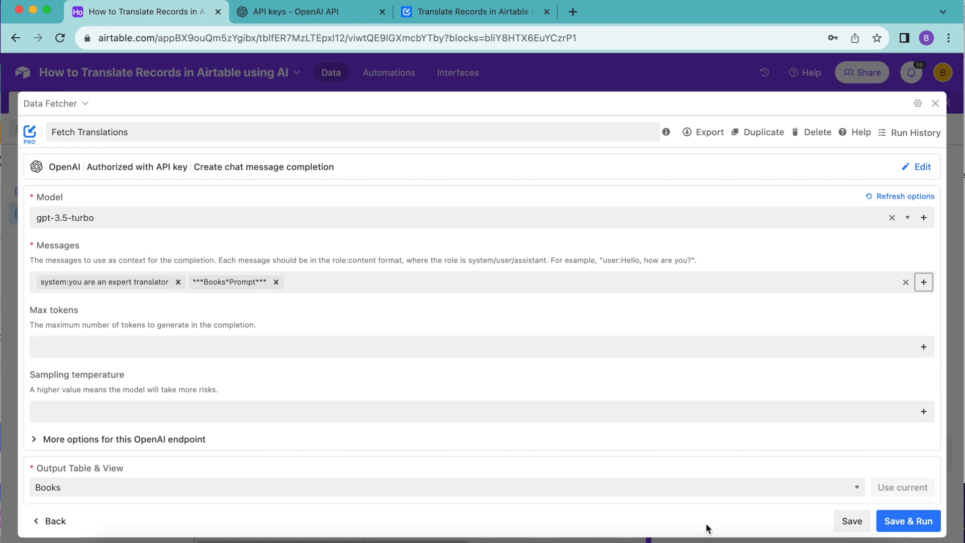
{"action": "left_click", "coordinate": [925, 524]}
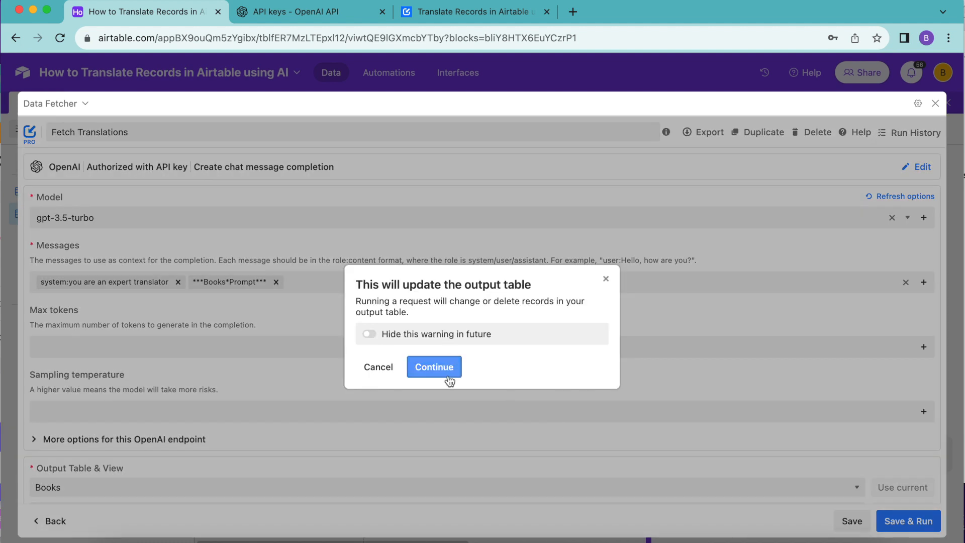
{"action": "left_click", "coordinate": [435, 367]}
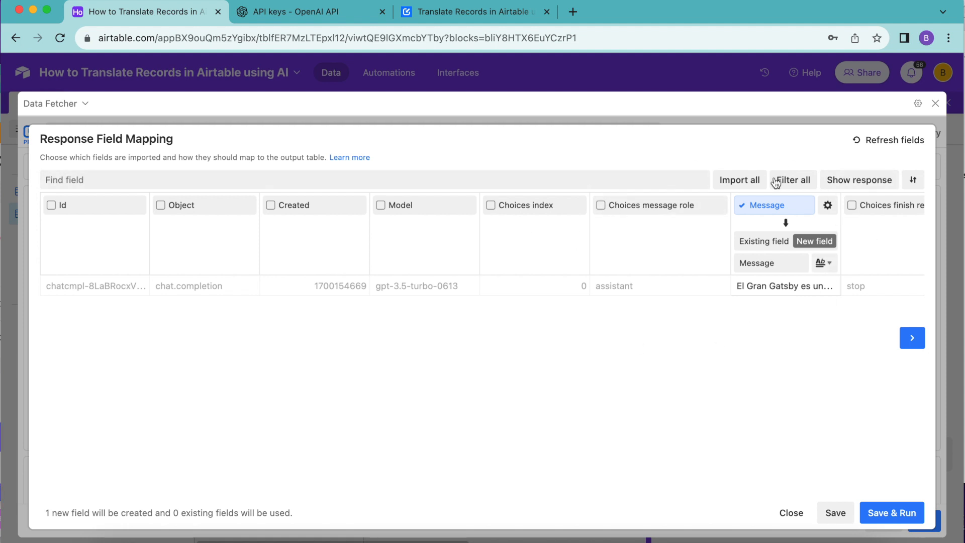
- Map the Message response field to the existing Description (Spanish) field, and save and run the request
{"action": "scroll", "coordinate": [754, 216], "scroll_direction": "right", "scroll_amount": 3}
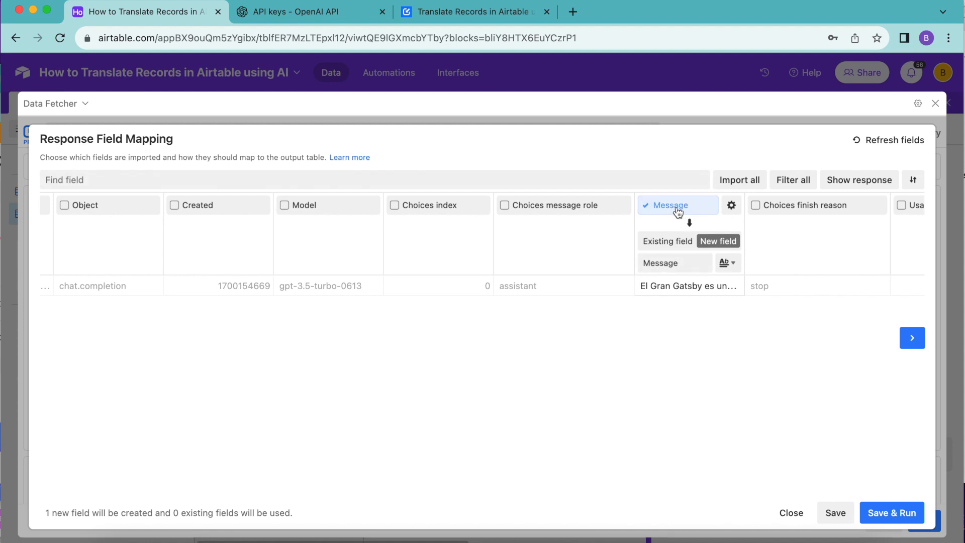
{"action": "left_click", "coordinate": [682, 242]}
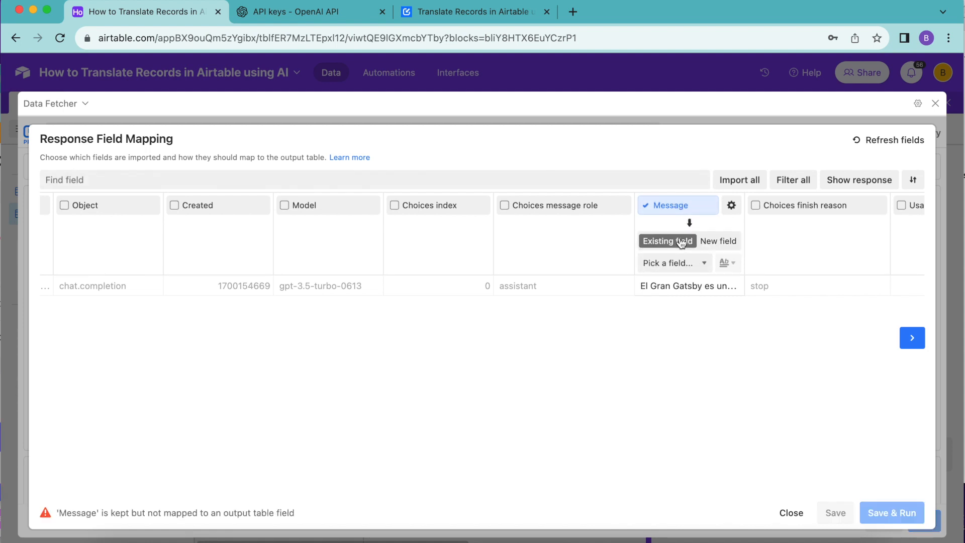
{"action": "left_click", "coordinate": [676, 263]}
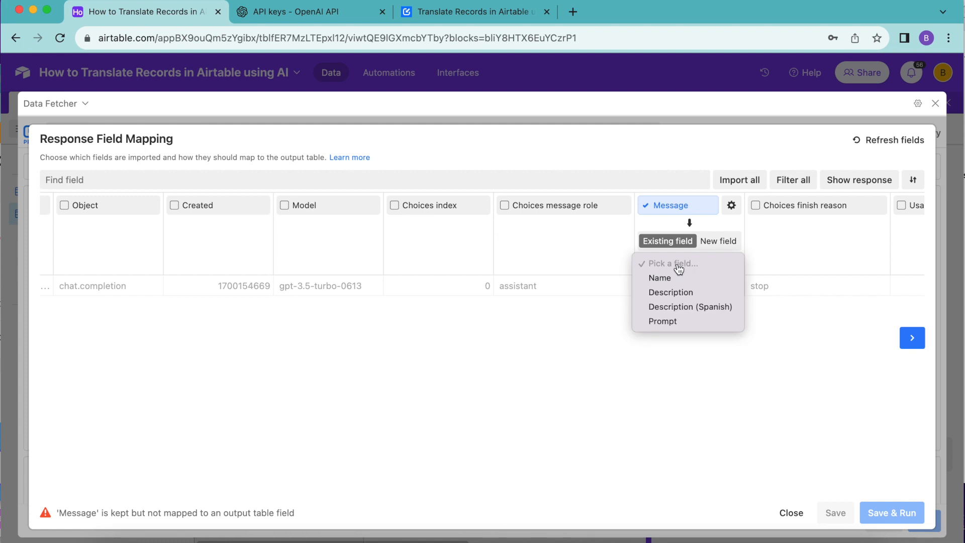
{"action": "left_click", "coordinate": [679, 312]}
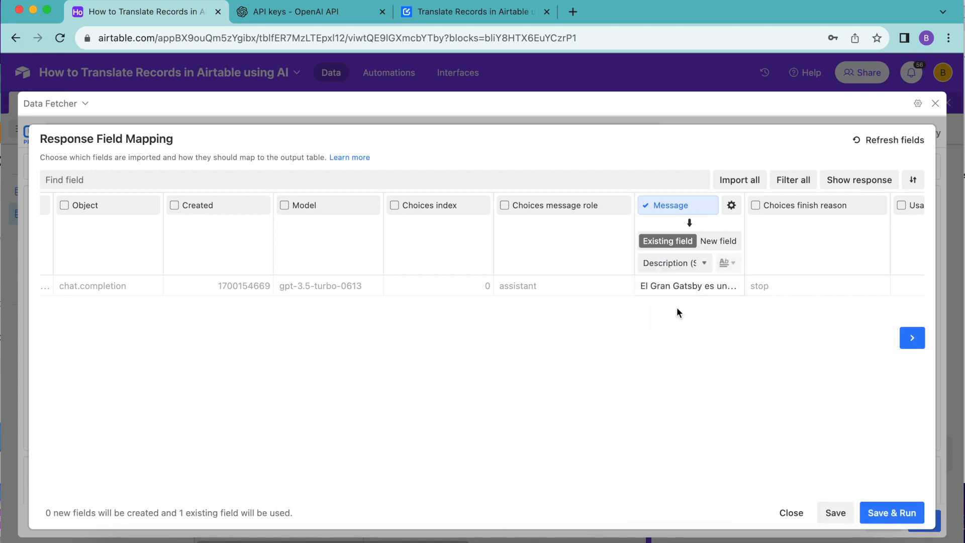
{"action": "left_click", "coordinate": [906, 511]}
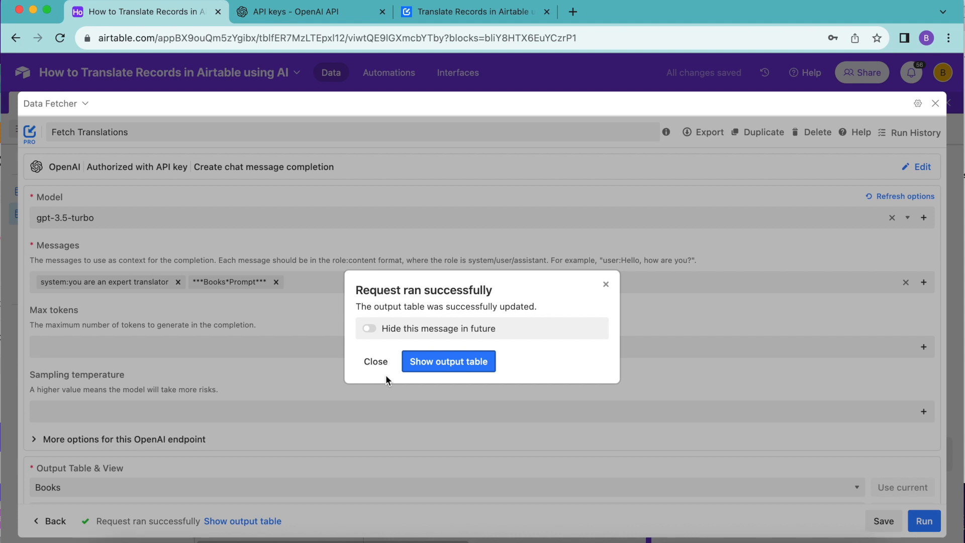
- Show the Books output table in Grid view without the extensions pane and widen the Description and Description (Spanish) columns
{"action": "left_click", "coordinate": [439, 361]}
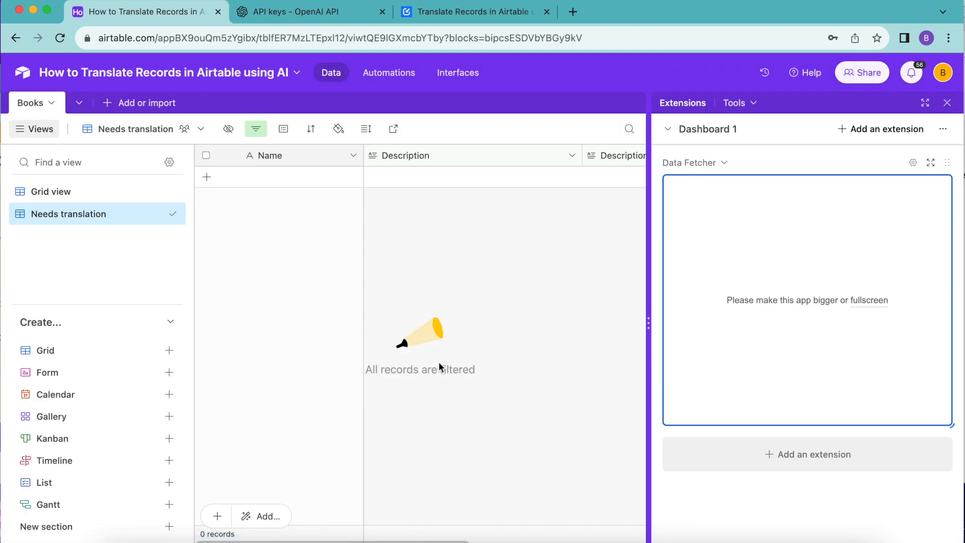
{"action": "left_click", "coordinate": [948, 103]}
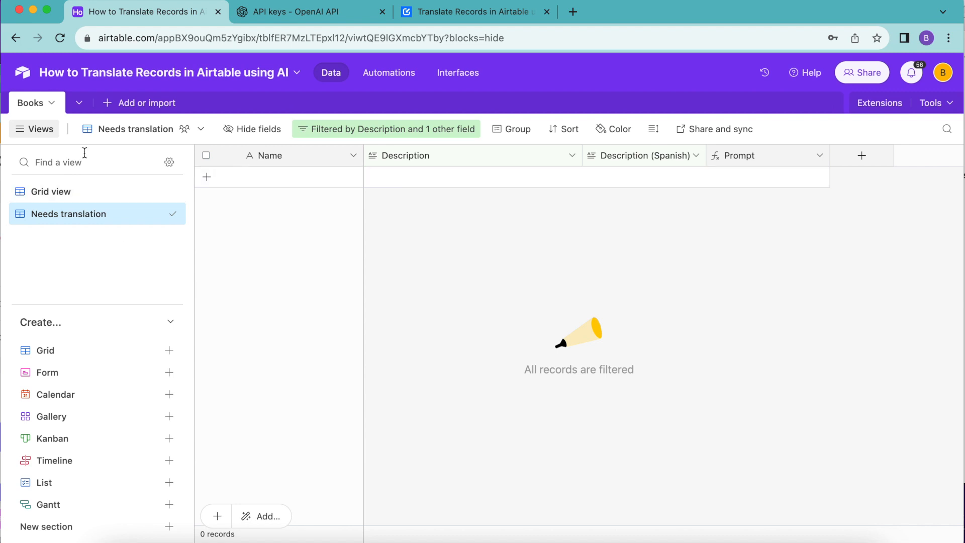
{"action": "left_click", "coordinate": [37, 189]}
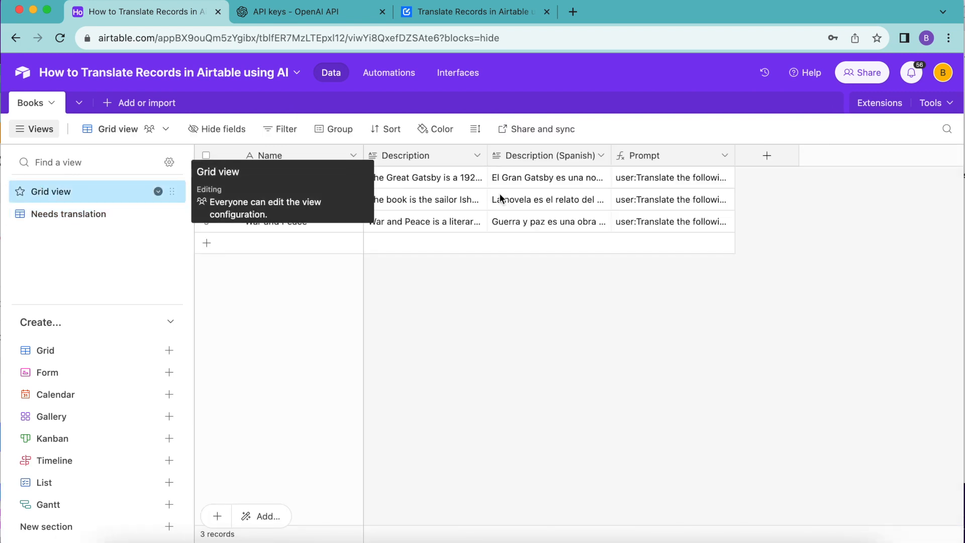
{"action": "left_click_drag", "start_coordinate": [487, 154], "coordinate": [617, 155]}
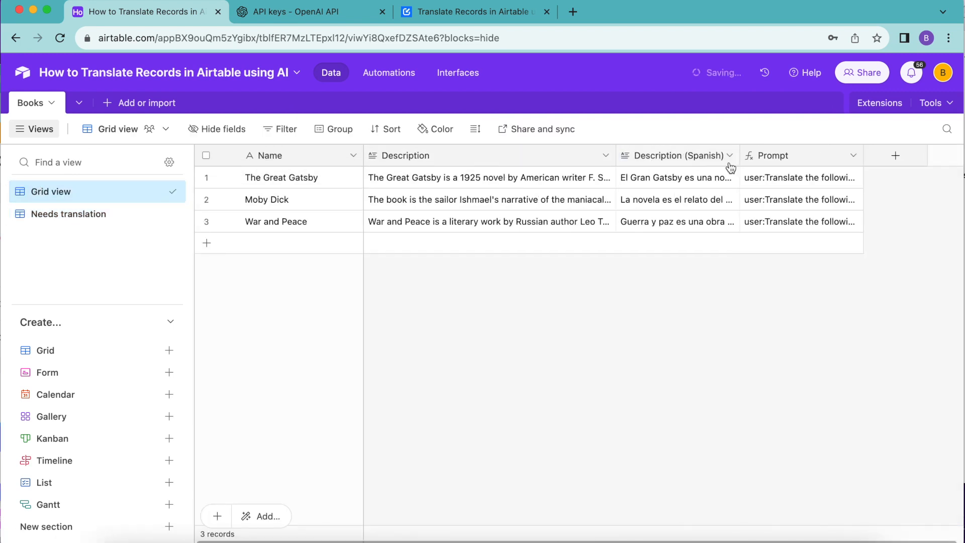
{"action": "left_click_drag", "start_coordinate": [738, 156], "coordinate": [881, 155]}
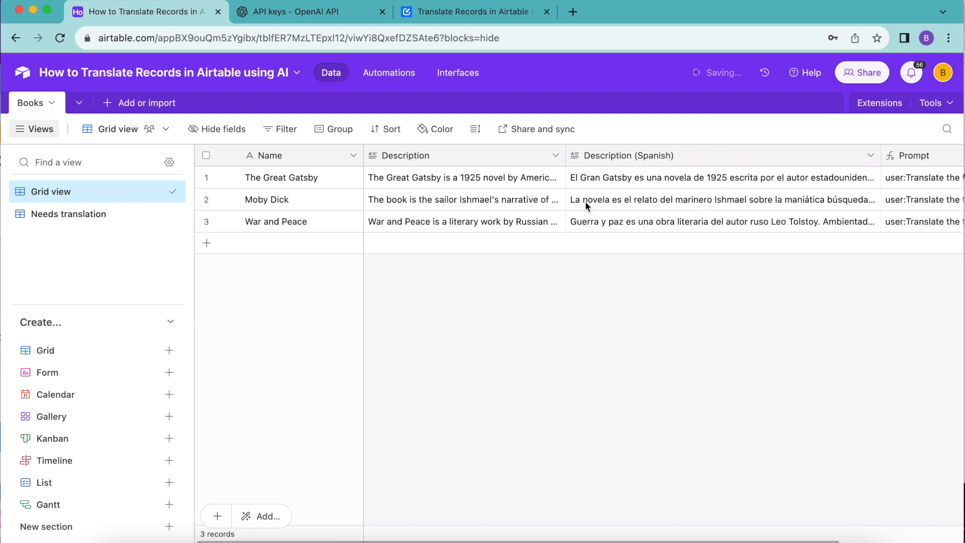
{"action": "scroll", "coordinate": [717, 291], "scroll_direction": "right", "scroll_amount": 3}
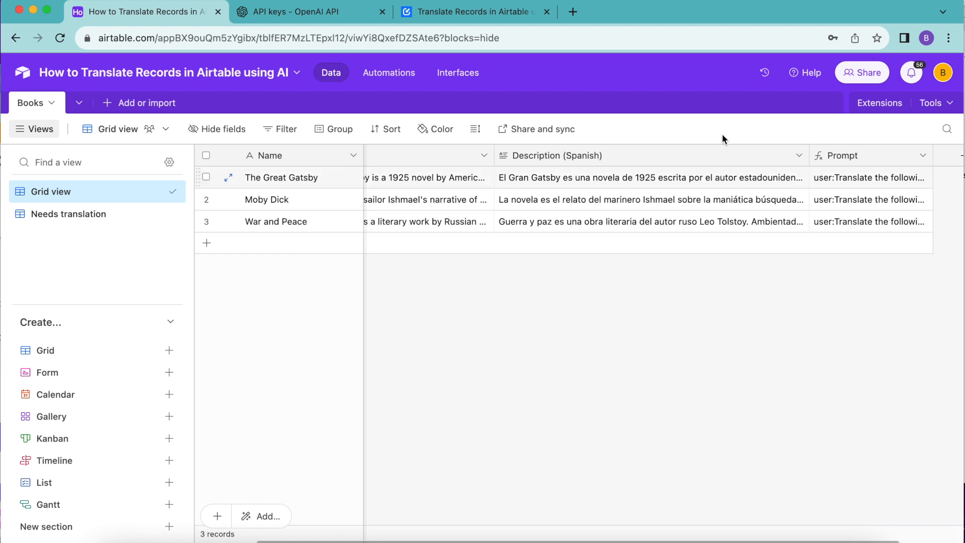
- Reopen the Fetch Translations request's trigger options and authorize Data Fetcher to access all current and future bases in all current and future workspaces
{"action": "left_click", "coordinate": [879, 103]}
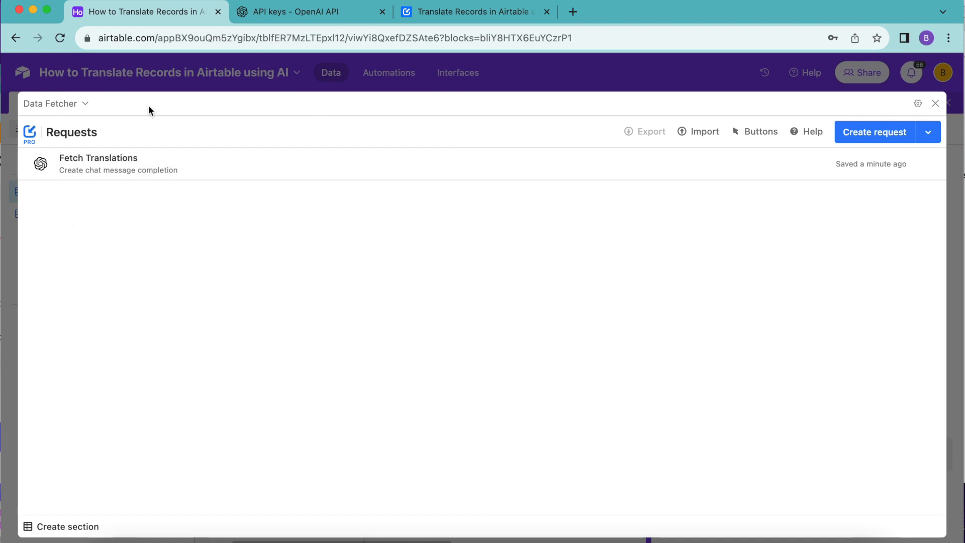
{"action": "left_click", "coordinate": [135, 160]}
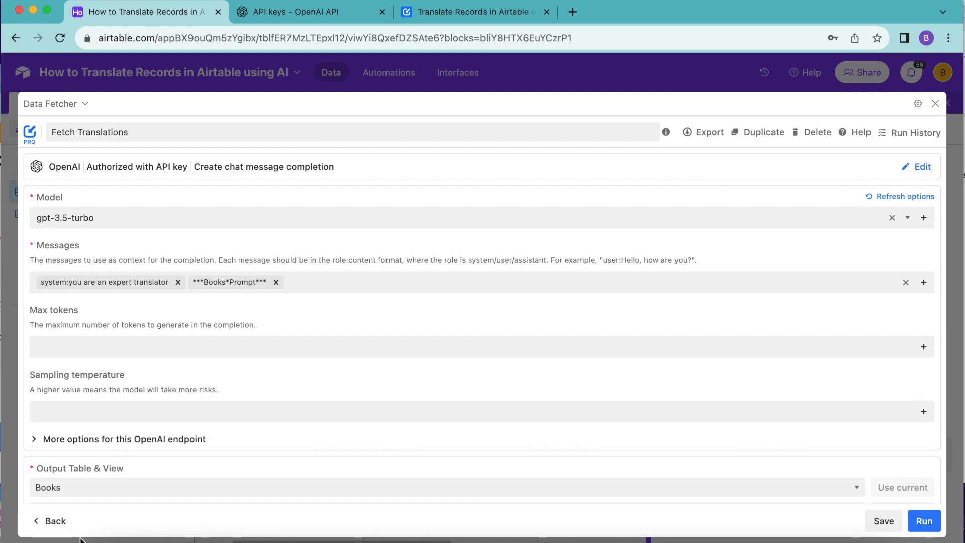
{"action": "scroll", "coordinate": [568, 244], "scroll_direction": "down", "scroll_amount": 3}
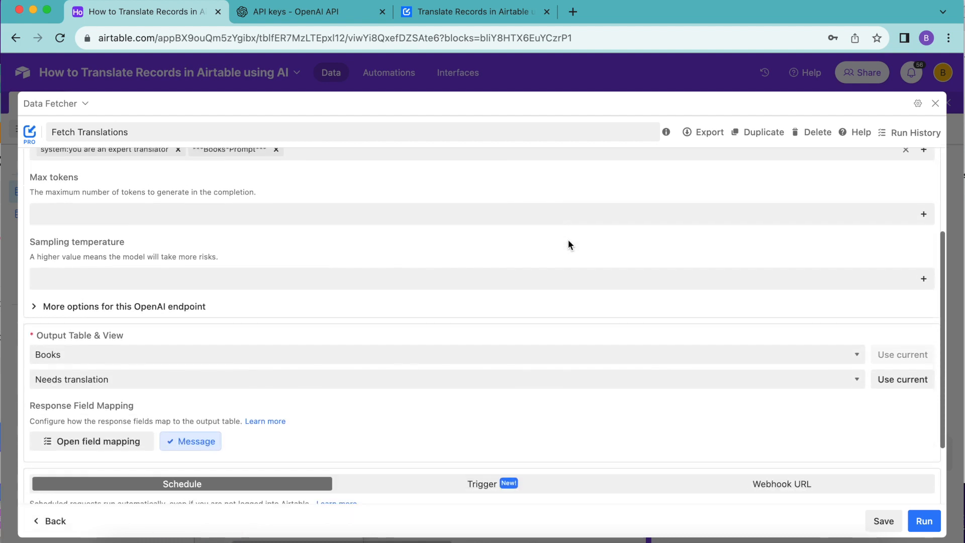
{"action": "scroll", "coordinate": [568, 245], "scroll_direction": "down", "scroll_amount": 2}
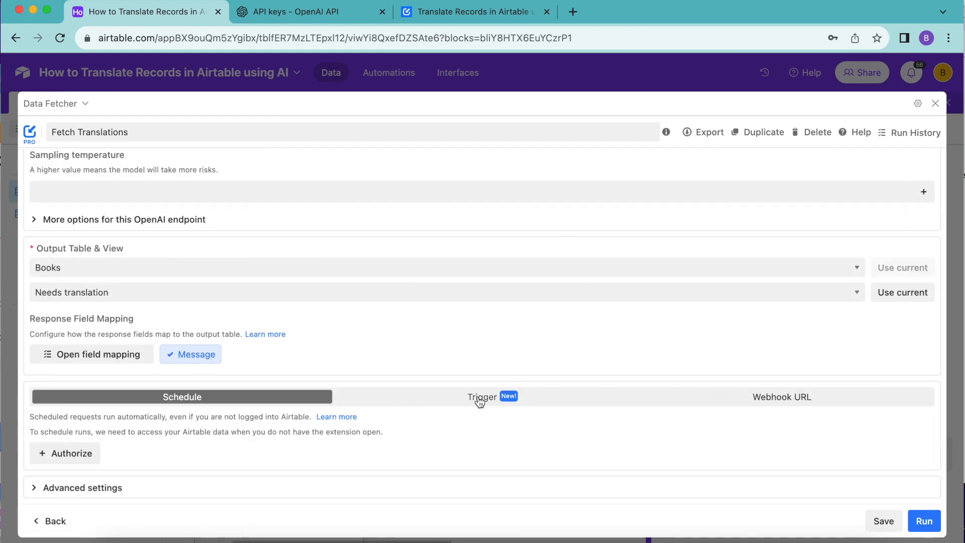
{"action": "left_click", "coordinate": [480, 398]}
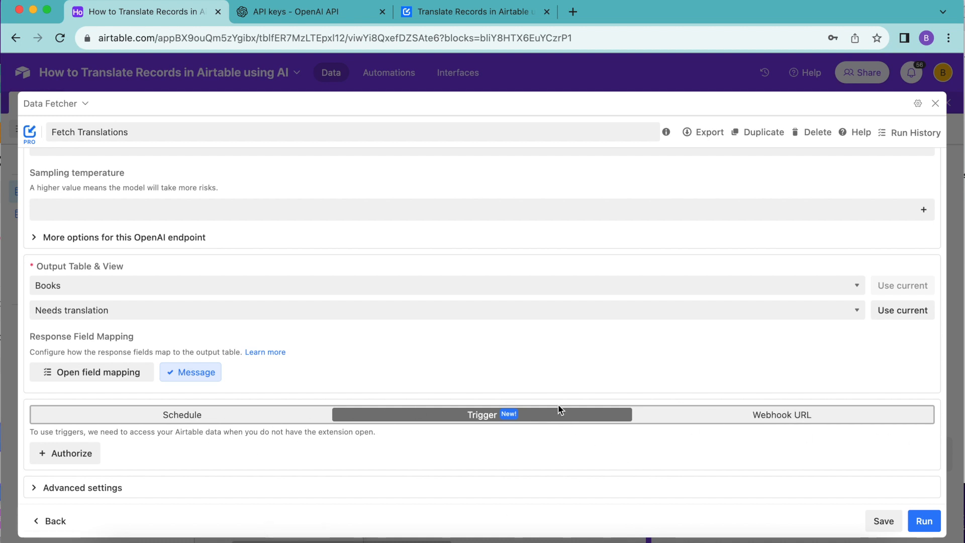
{"action": "left_click", "coordinate": [87, 452]}
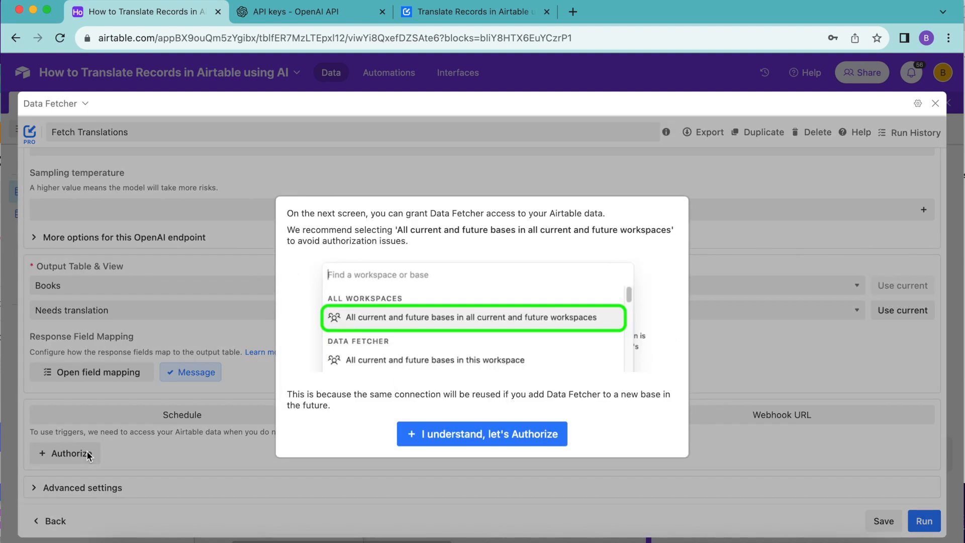
{"action": "left_click", "coordinate": [477, 443]}
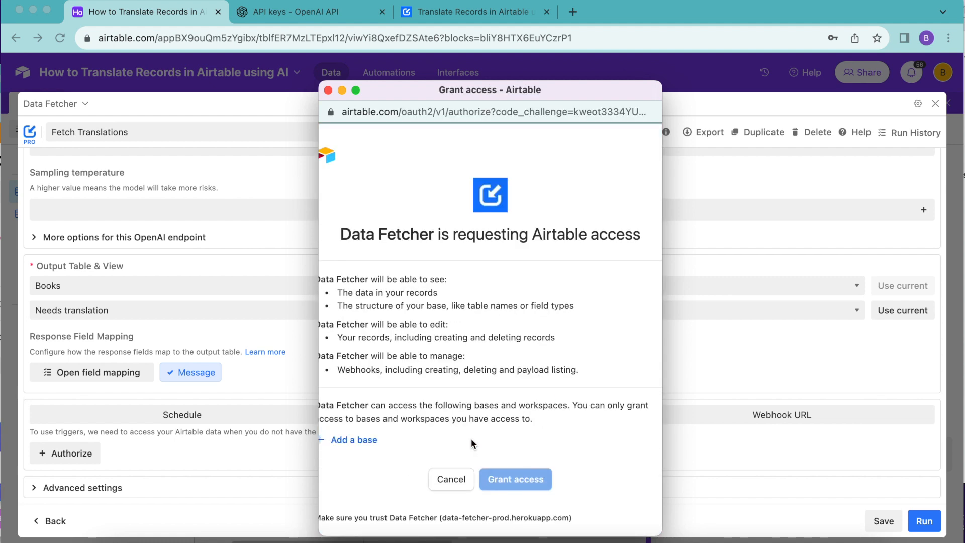
{"action": "left_click", "coordinate": [353, 442]}
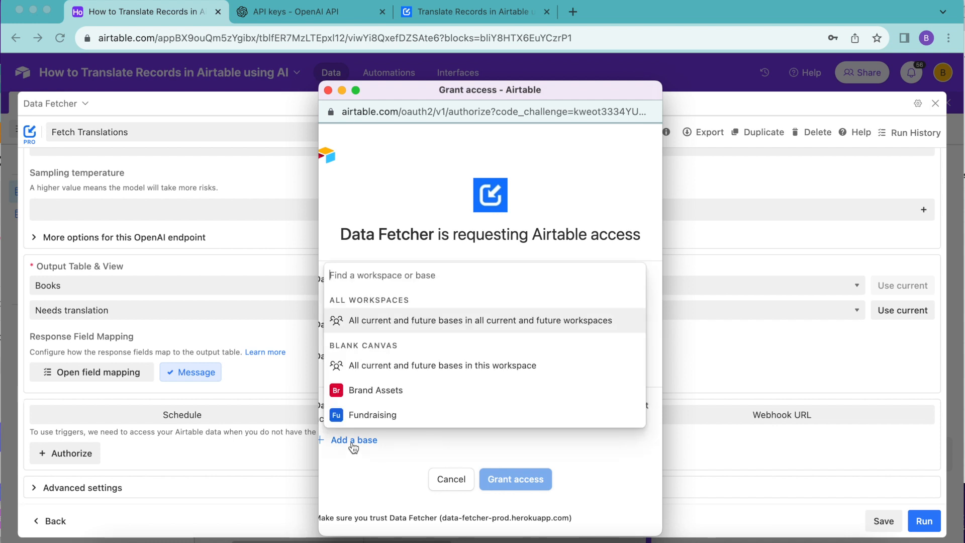
{"action": "left_click", "coordinate": [404, 322]}
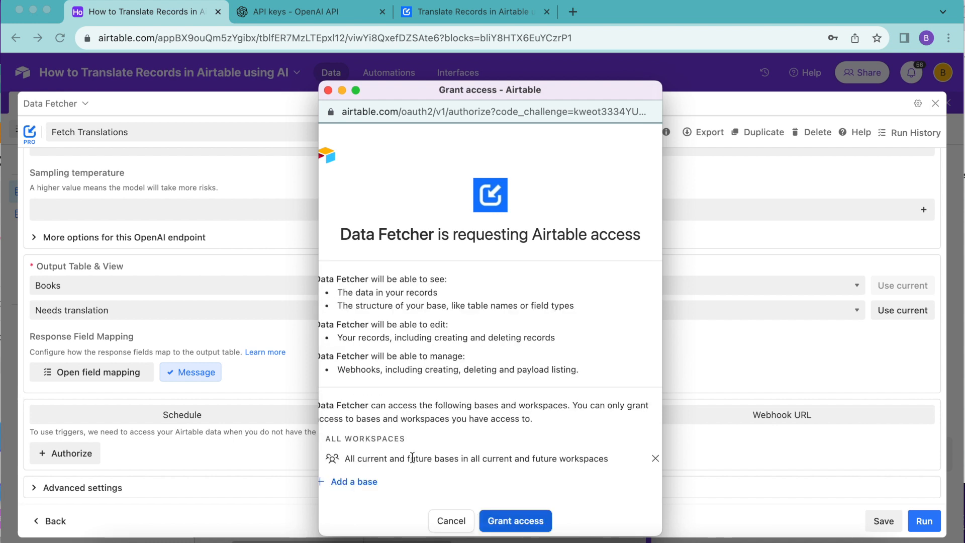
{"action": "scroll", "coordinate": [460, 469], "scroll_direction": "down", "scroll_amount": 1}
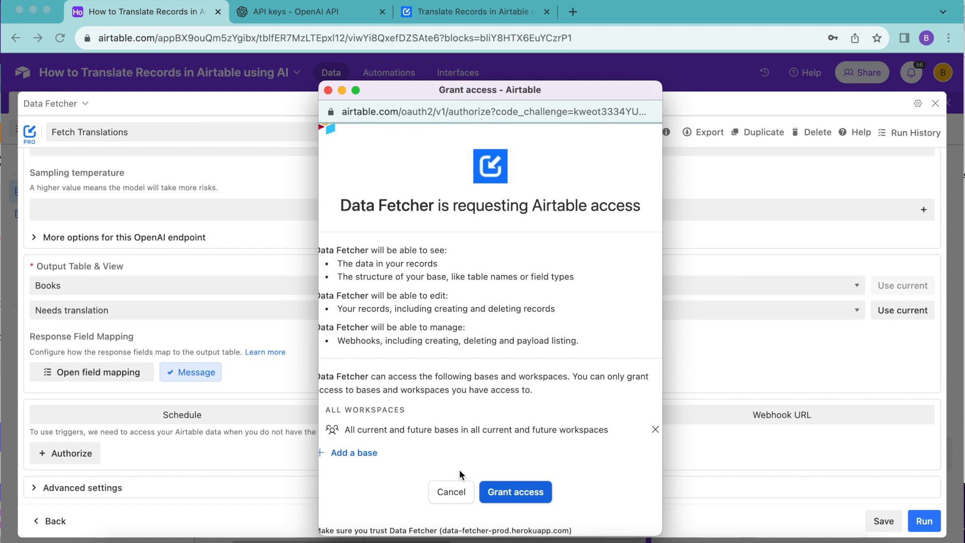
{"action": "left_click", "coordinate": [533, 493]}
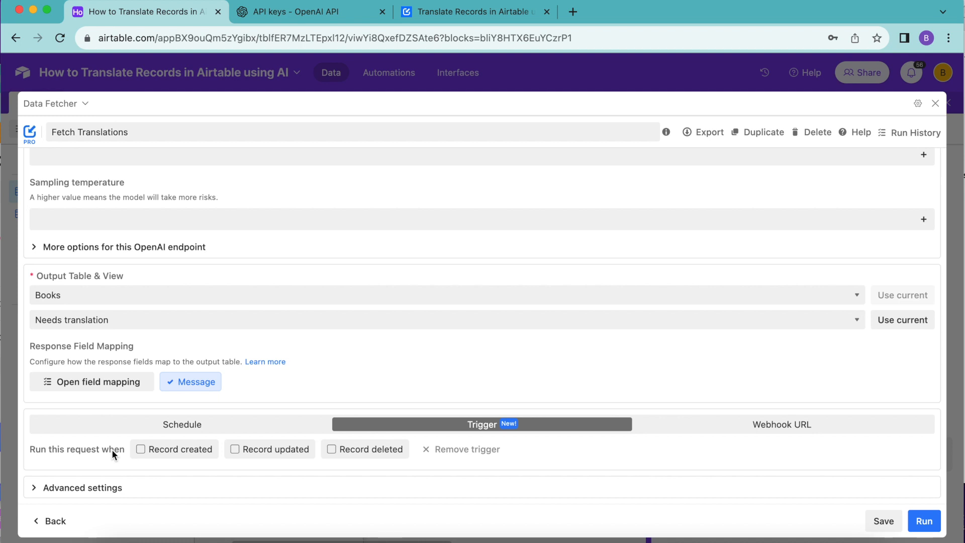
- Trigger the request when a record is created in the Books table's Needs translation view, save it, and close Data Fetcher
{"action": "left_click", "coordinate": [145, 450]}
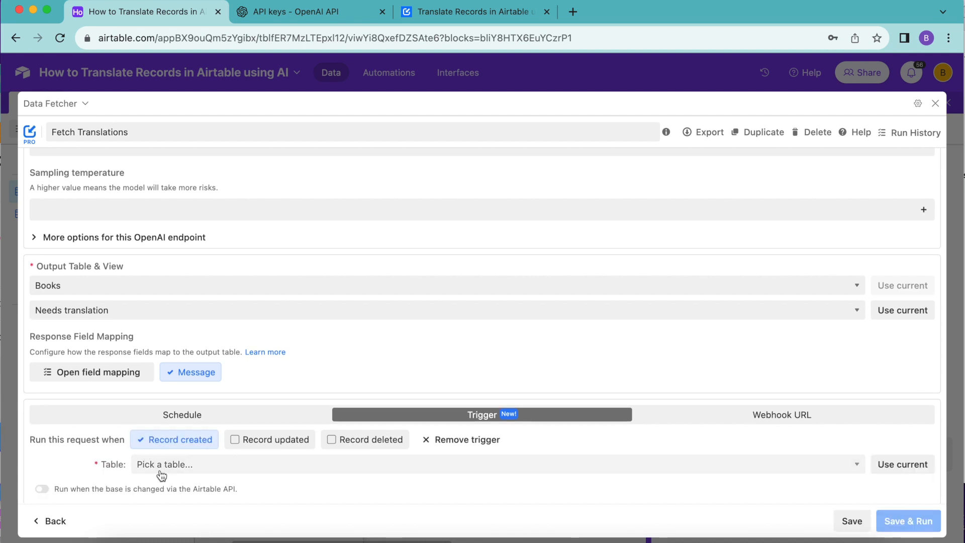
{"action": "left_click", "coordinate": [161, 470]}
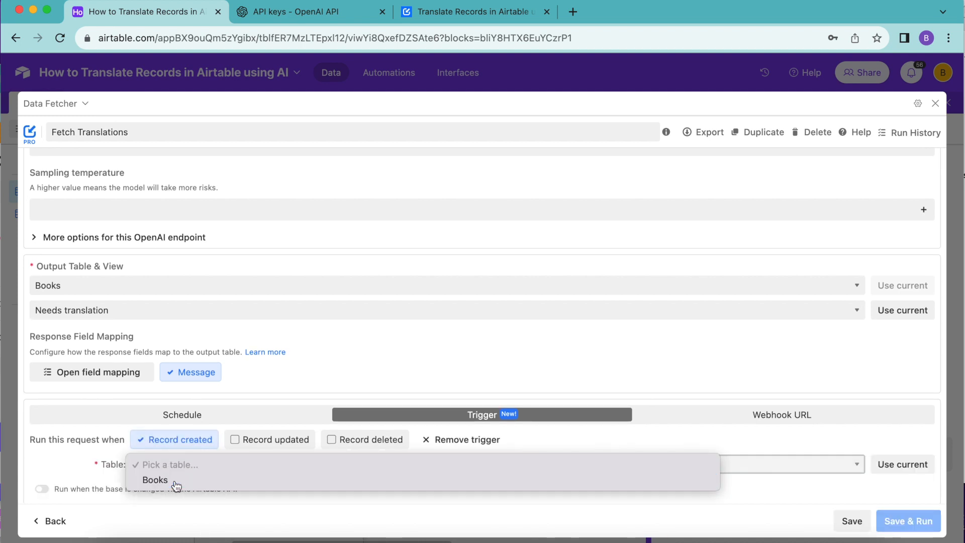
{"action": "left_click", "coordinate": [156, 480]}
{"action": "scroll", "coordinate": [176, 493], "scroll_direction": "down", "scroll_amount": 1}
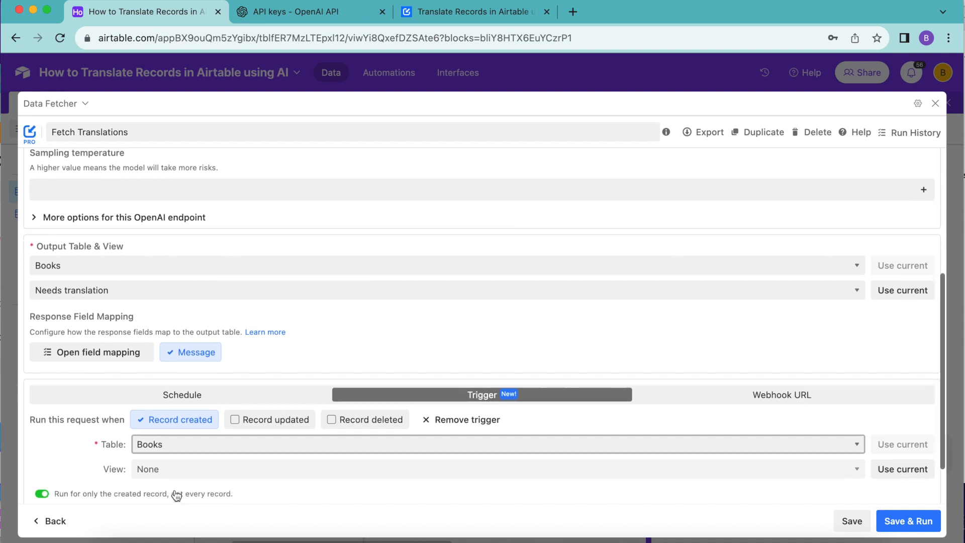
{"action": "scroll", "coordinate": [176, 495], "scroll_direction": "down", "scroll_amount": 3}
{"action": "left_click", "coordinate": [198, 410]}
{"action": "left_click", "coordinate": [194, 442]}
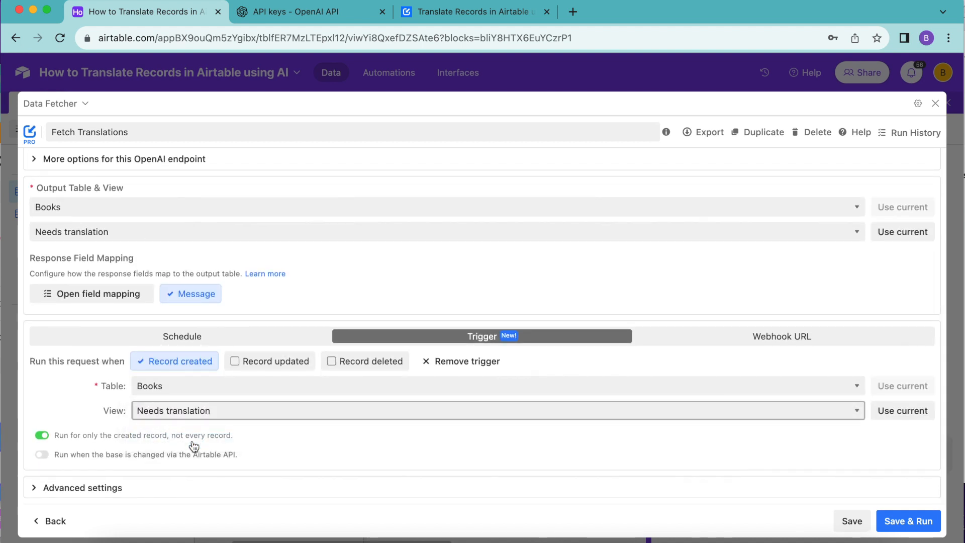
{"action": "left_click", "coordinate": [851, 521]}
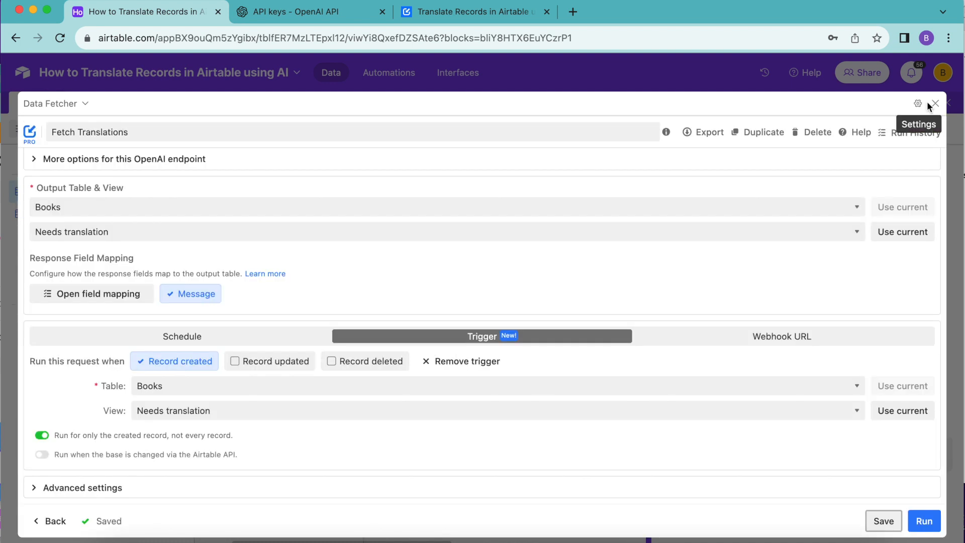
{"action": "left_click", "coordinate": [935, 103]}
{"action": "left_click", "coordinate": [948, 103]}
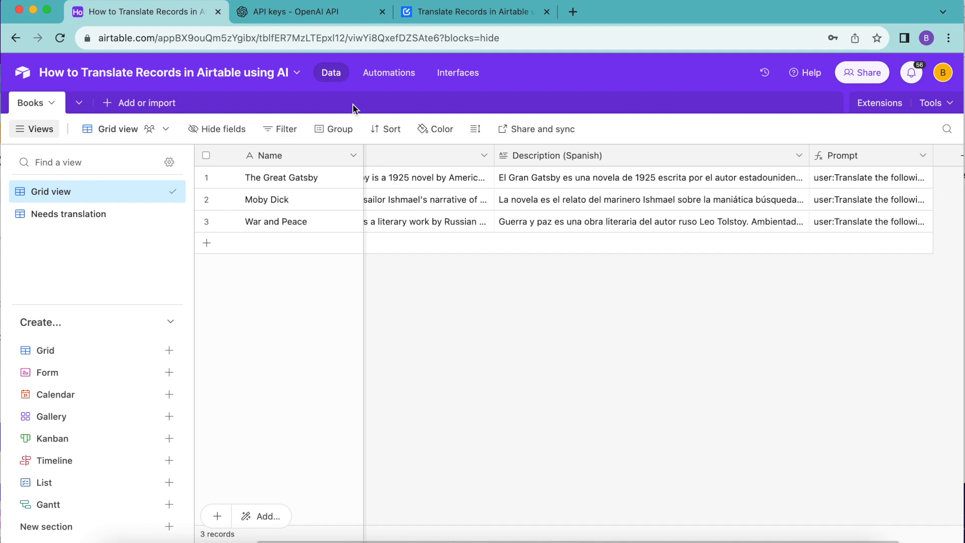
- Review the Data Fetcher blog article on translating Airtable records using AI from its beginning
{"action": "left_click", "coordinate": [442, 20]}
{"action": "scroll", "coordinate": [393, 216], "scroll_direction": "up", "scroll_amount": 10}
{"action": "scroll", "coordinate": [394, 221], "scroll_direction": "up", "scroll_amount": 15}
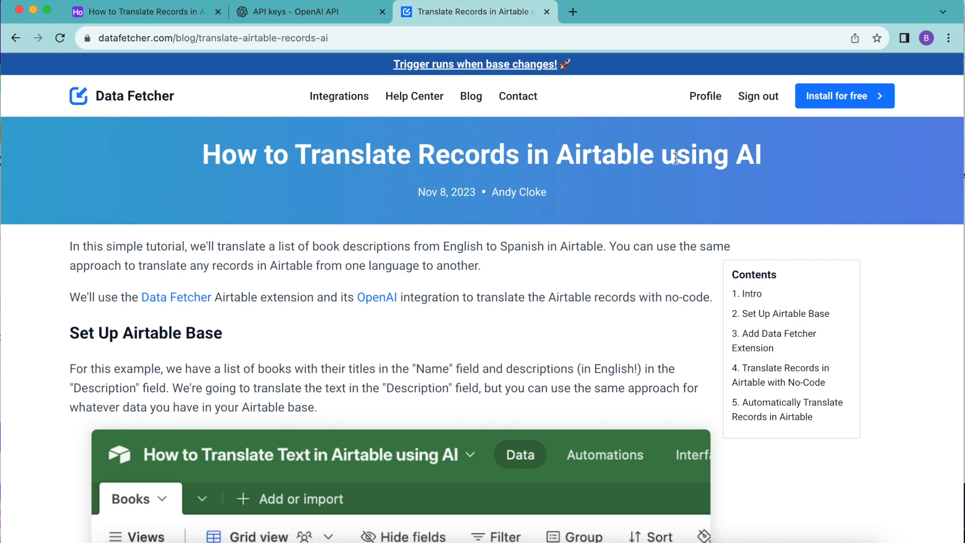
{"action": "scroll", "coordinate": [620, 300], "scroll_direction": "down", "scroll_amount": 10}
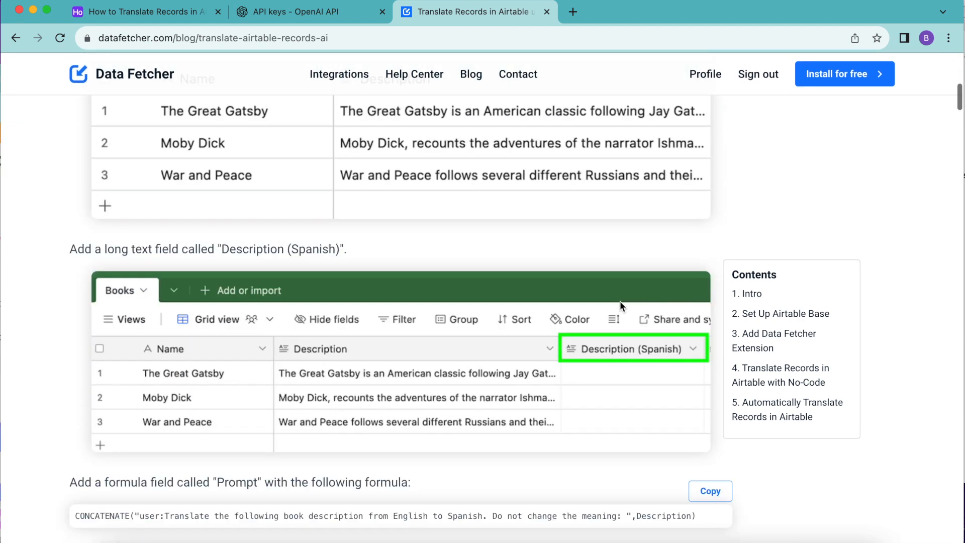
{"action": "scroll", "coordinate": [620, 302], "scroll_direction": "down", "scroll_amount": 5}
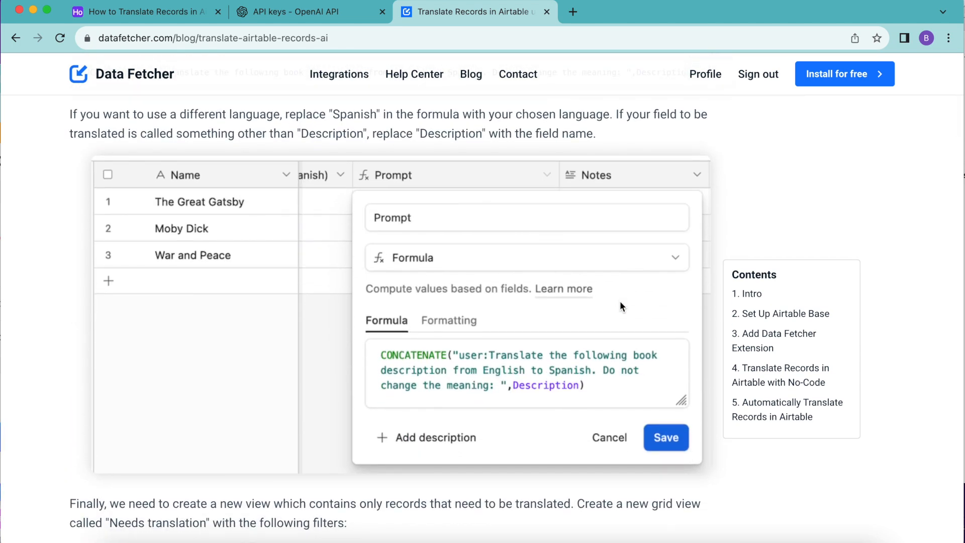